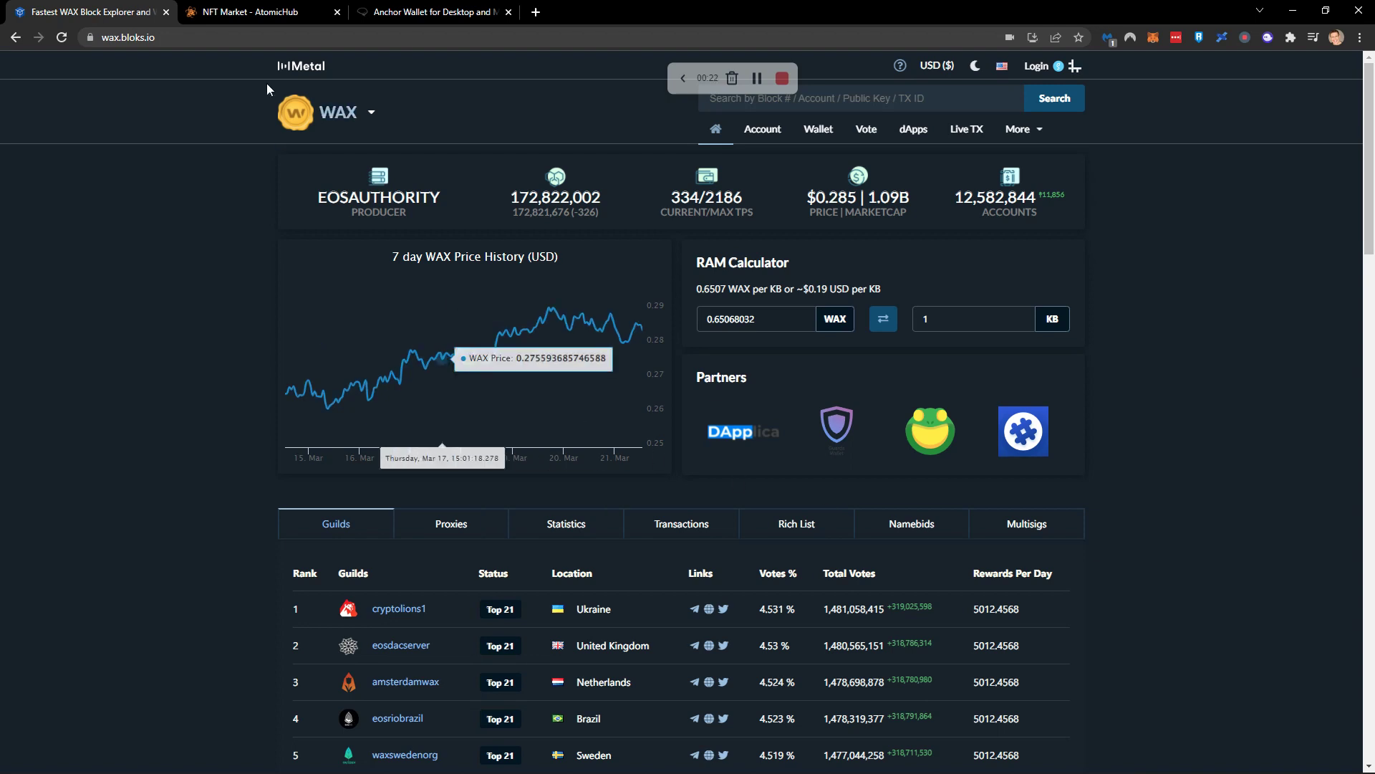
# Step: Open Wallet > Create Account in Bloks.io and highlight the note recommending the offline key generator
pyautogui.click(818, 132)
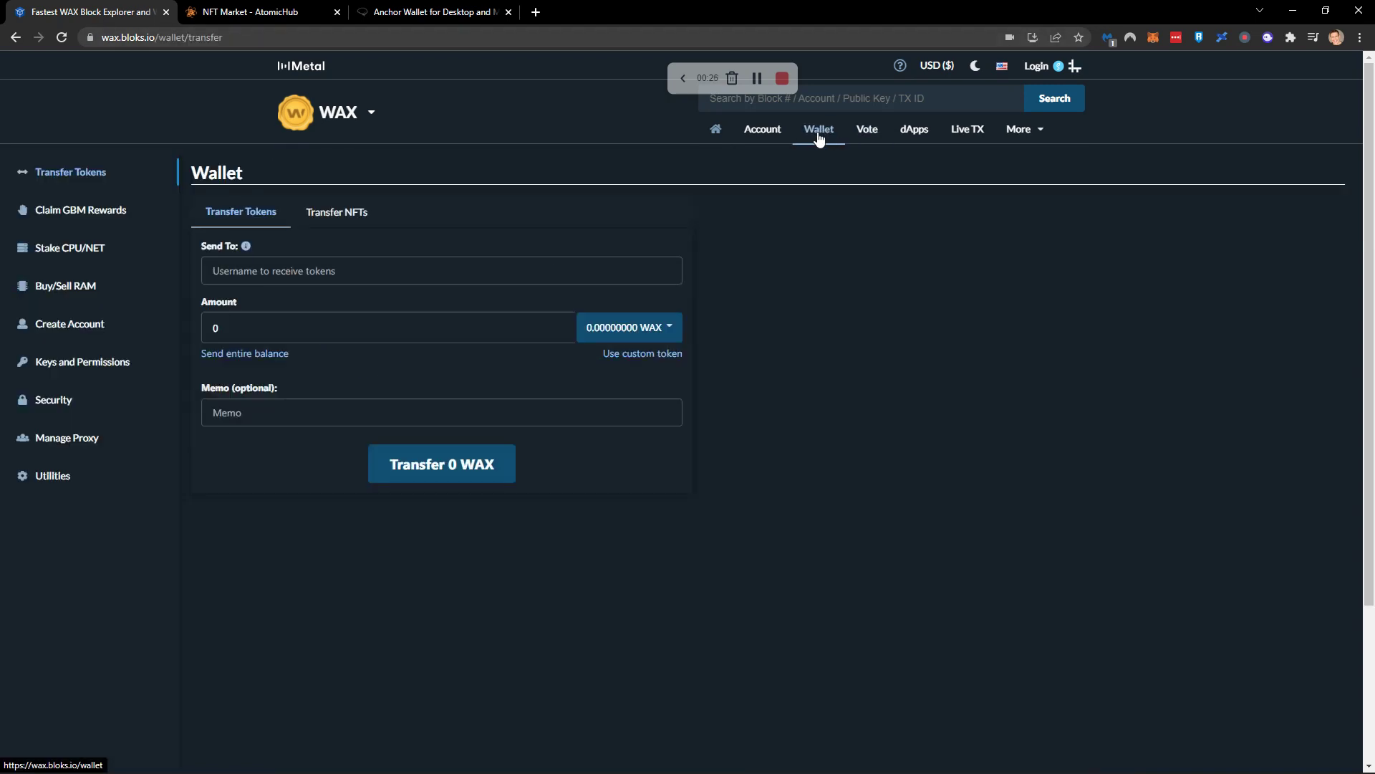
pyautogui.click(79, 328)
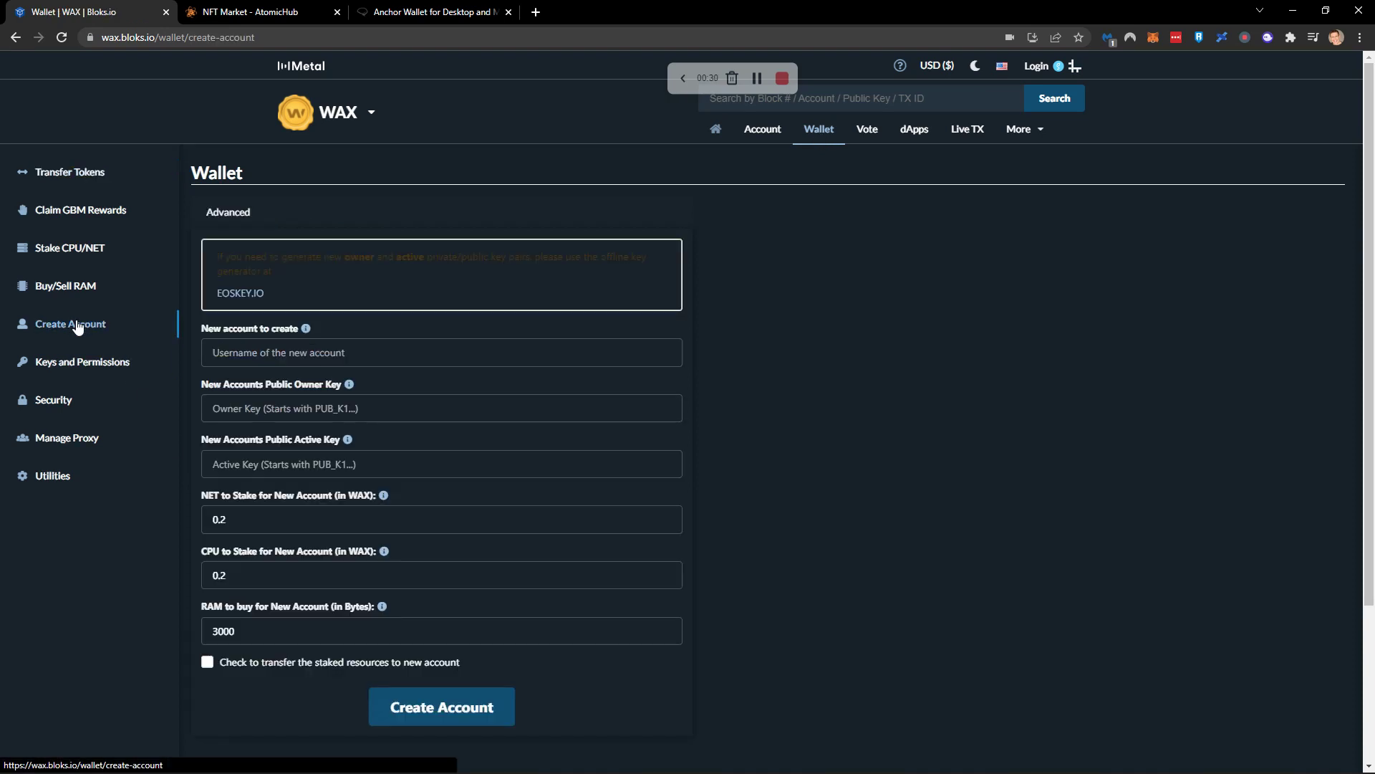
pyautogui.moveTo(275, 272); pyautogui.dragTo(217, 258)
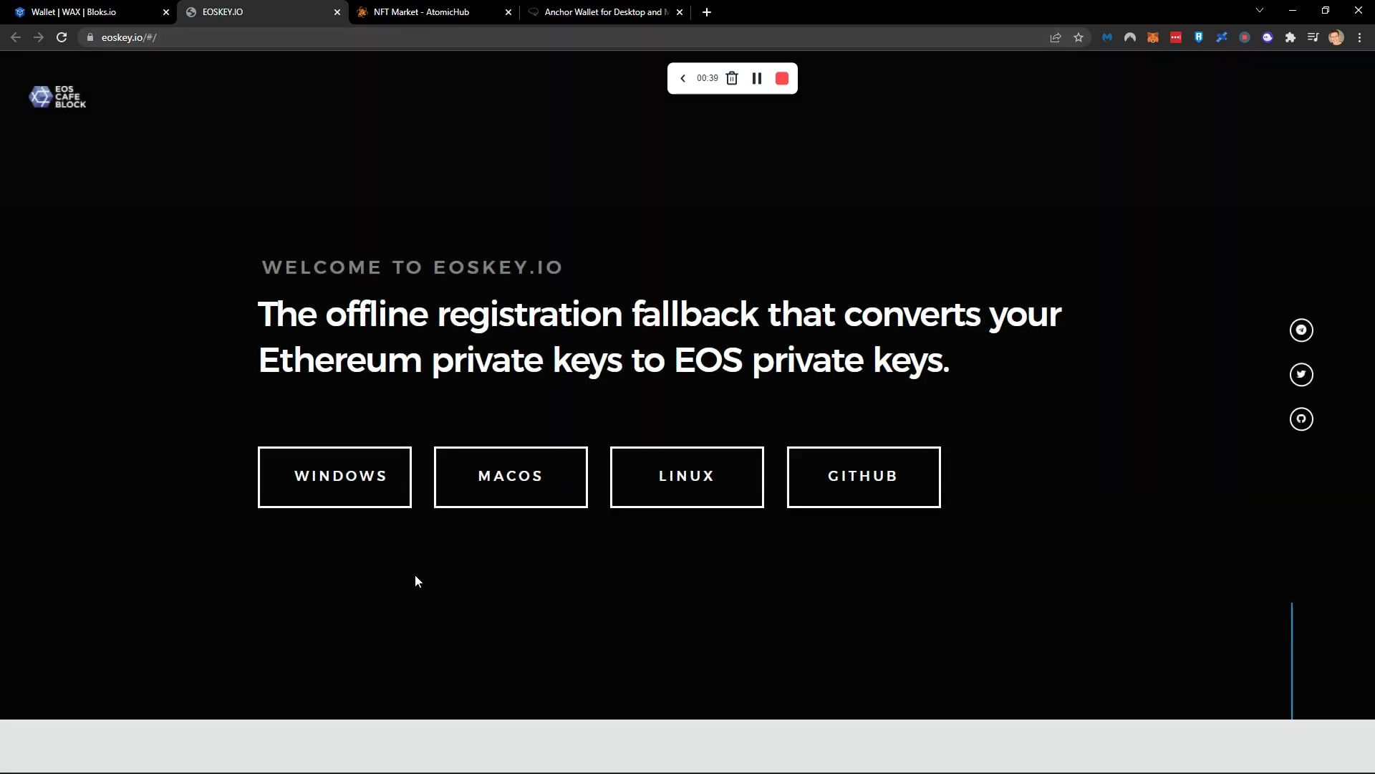
# Step: Get the Windows EOSKey app, generate a key pair confirmed as a Valid Key Pair, and move it aside
pyautogui.click(333, 498)
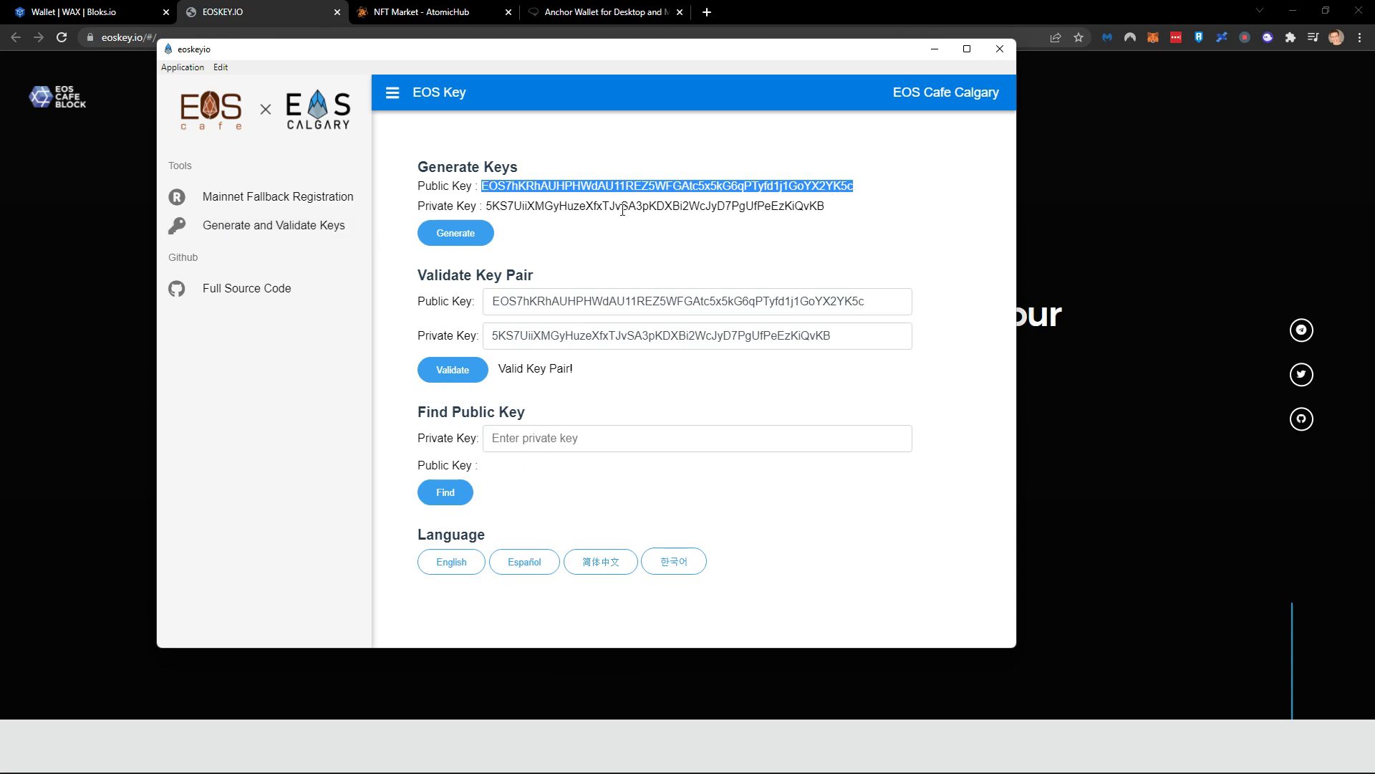
pyautogui.click(854, 213)
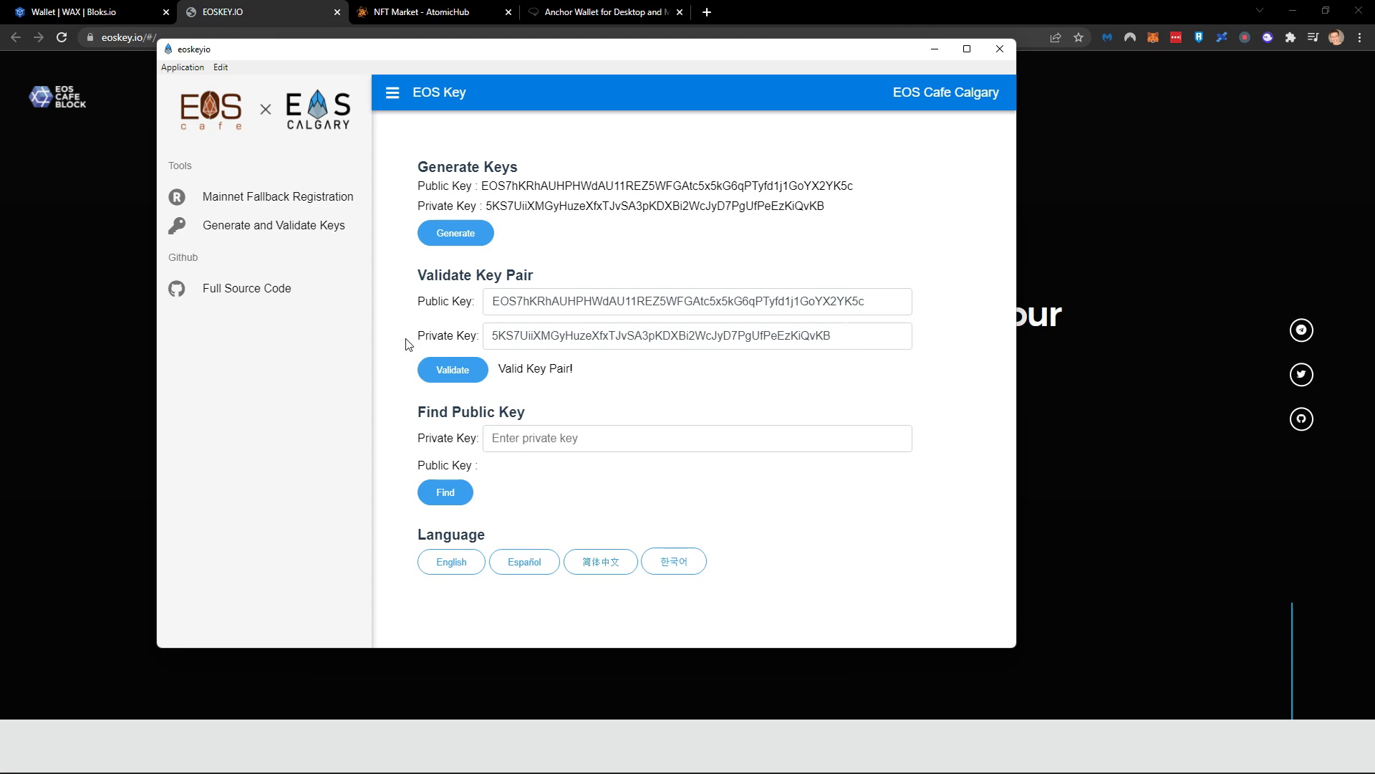
pyautogui.moveTo(586, 371); pyautogui.dragTo(501, 370)
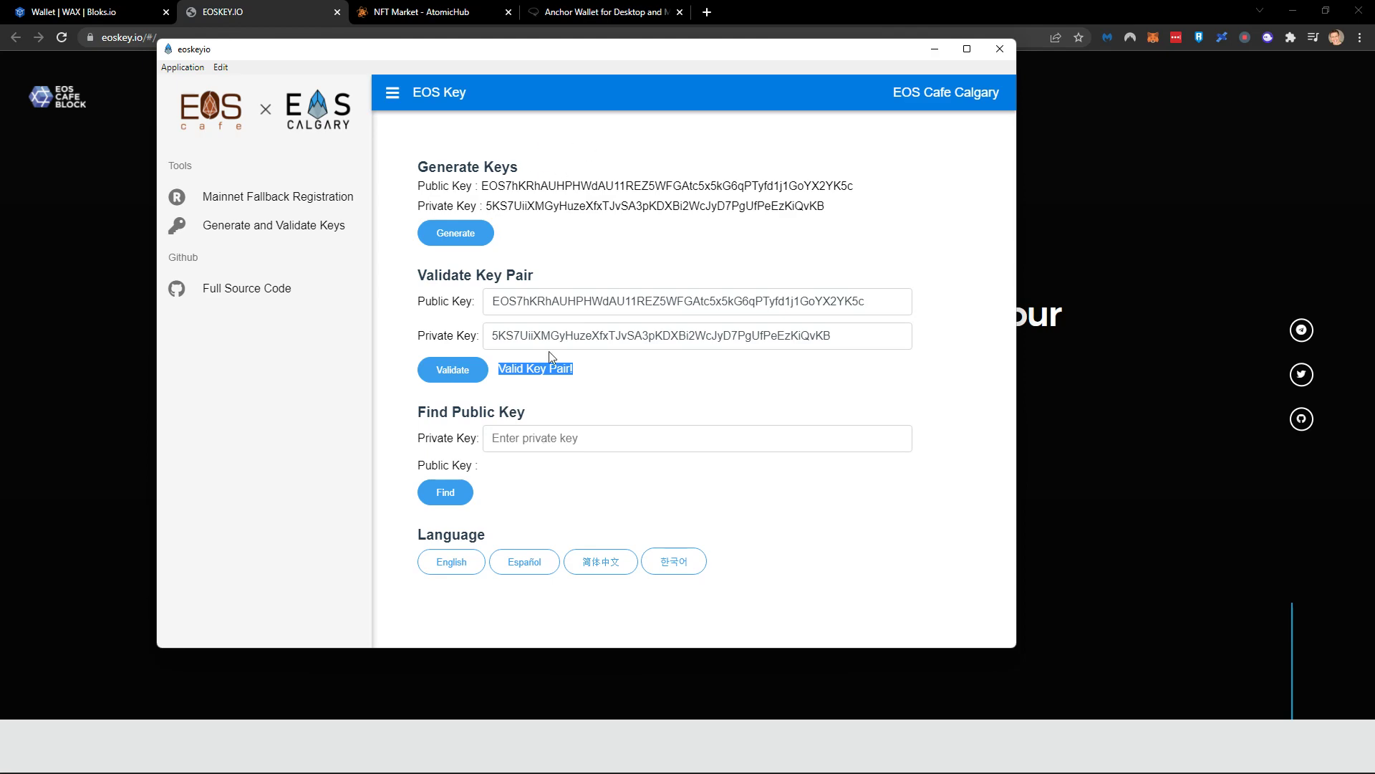
pyautogui.moveTo(668, 57); pyautogui.dragTo(0, 227)
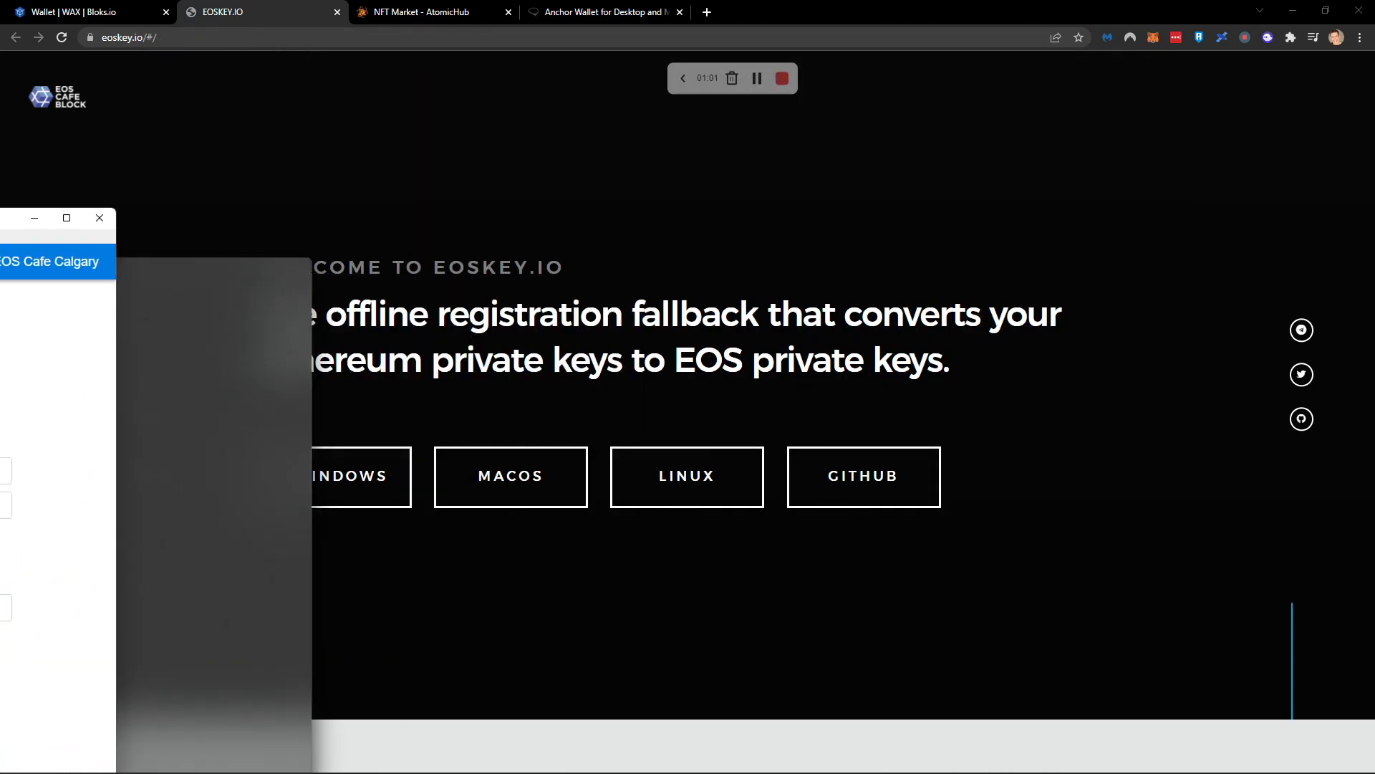
# Step: Close the EOSKEY.IO tab and enter 'noobsonman3' as the new account name
pyautogui.click(337, 12)
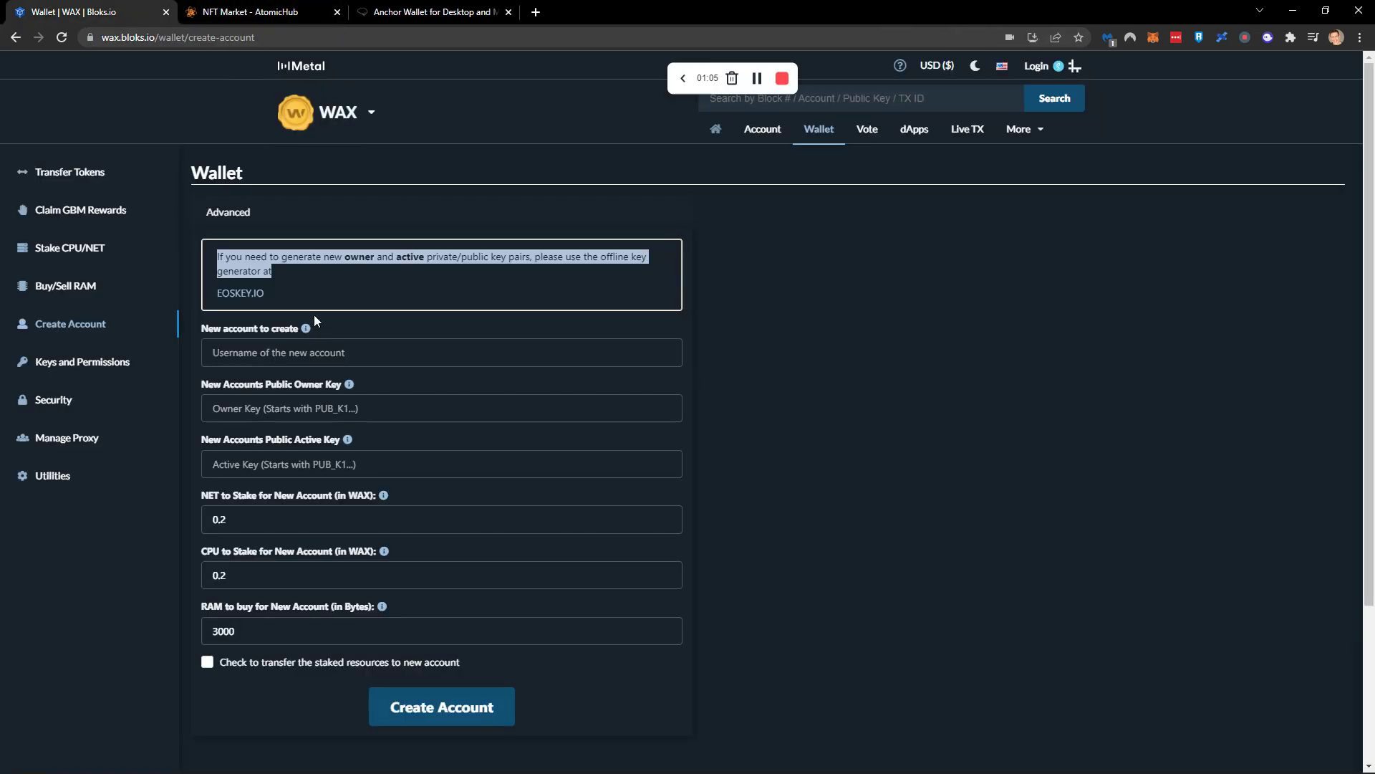
pyautogui.click(270, 356)
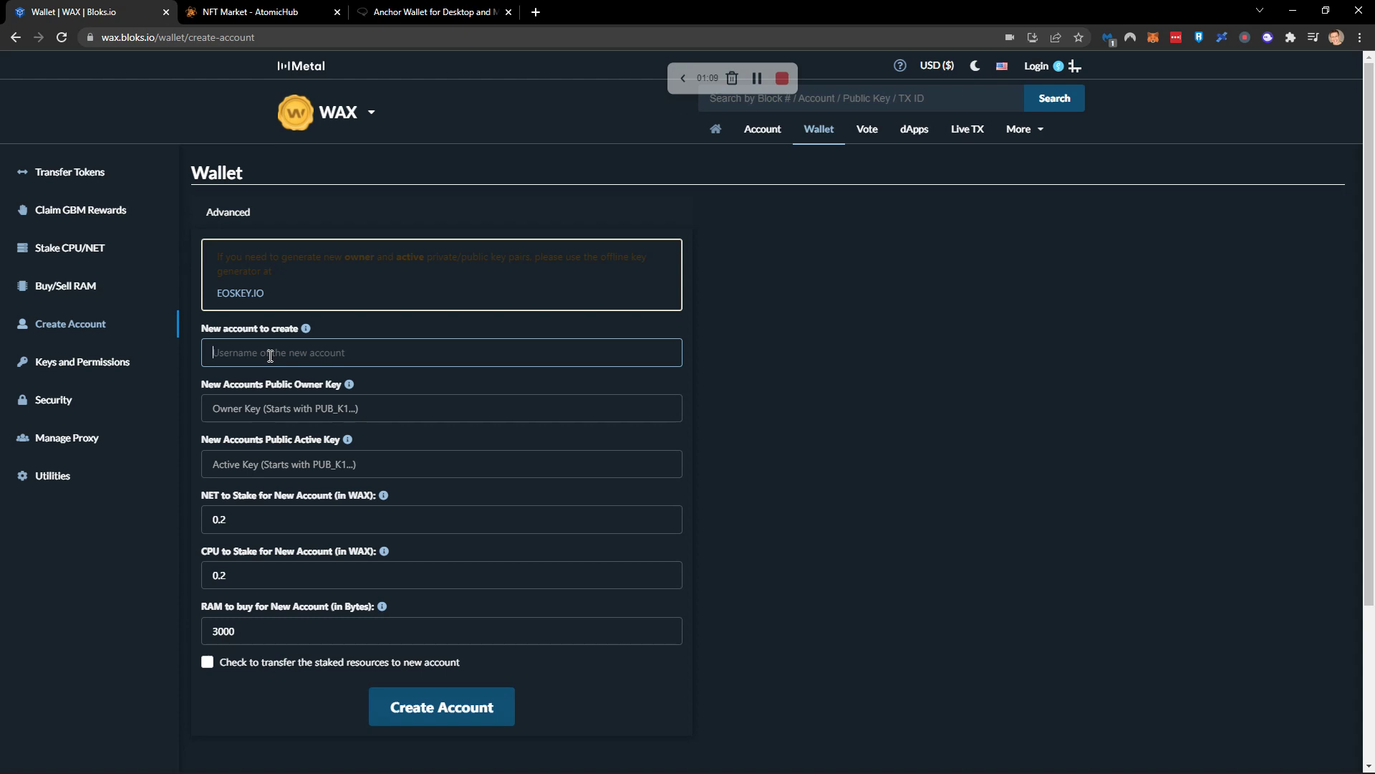
pyautogui.write('noobsonman')
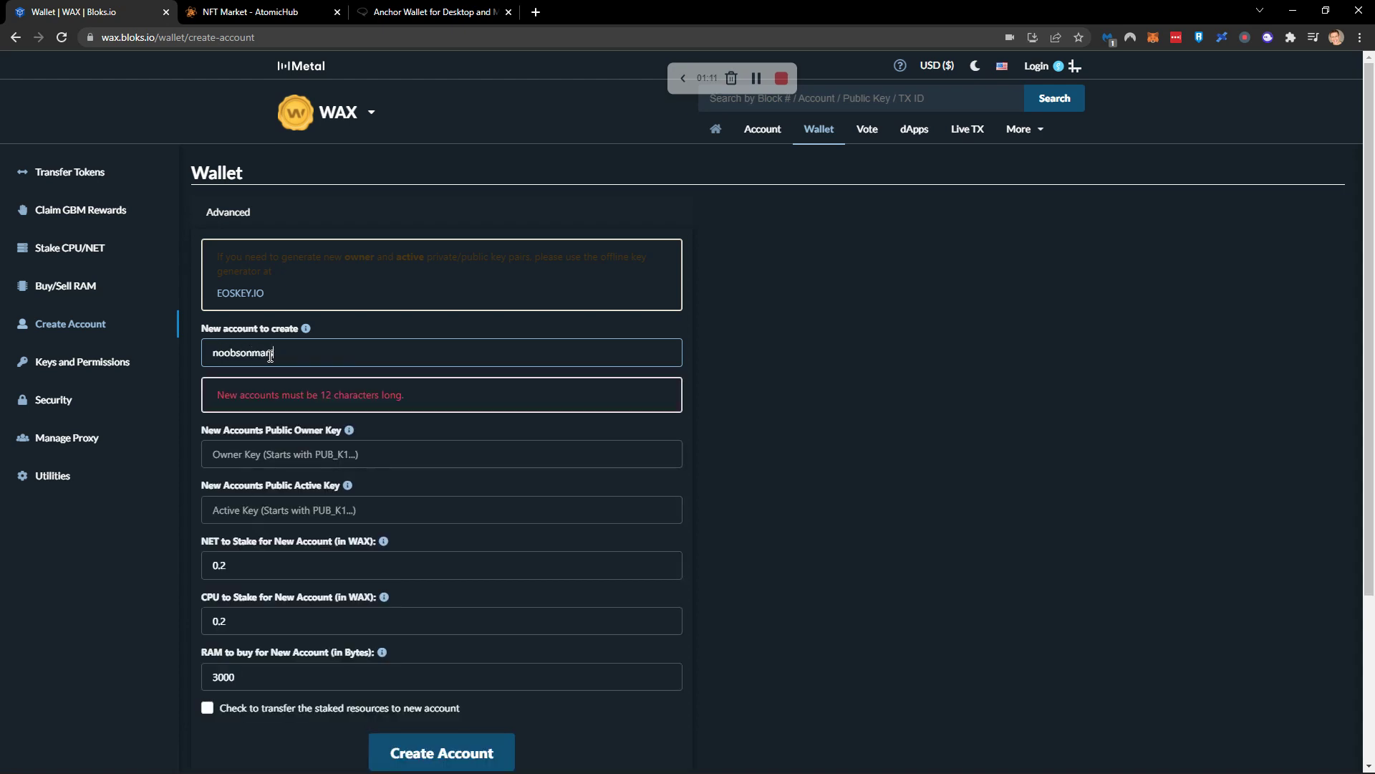
pyautogui.write('3')
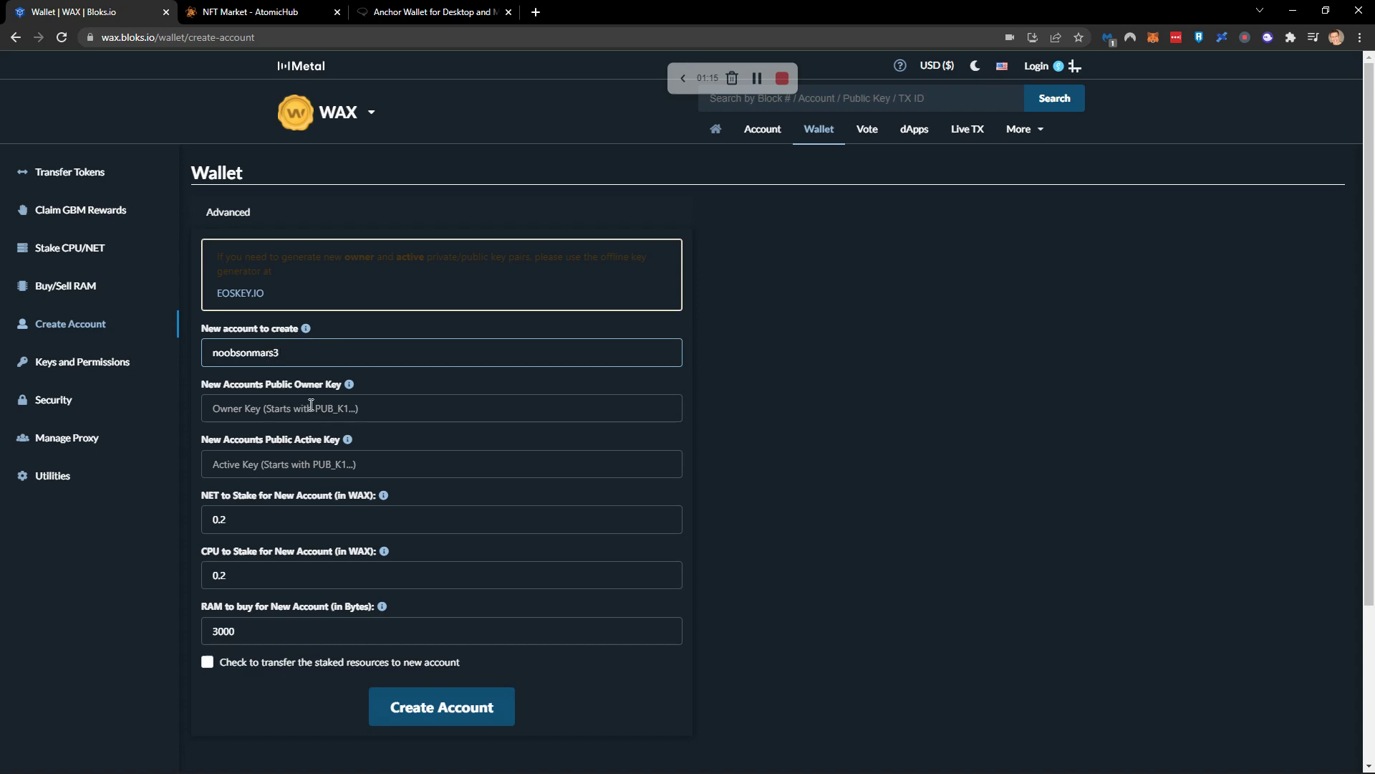
# Step: Copy the generated public key from EOSKey into both the Owner Key and Active Key fields
pyautogui.hotkey('alt', 'Tab')
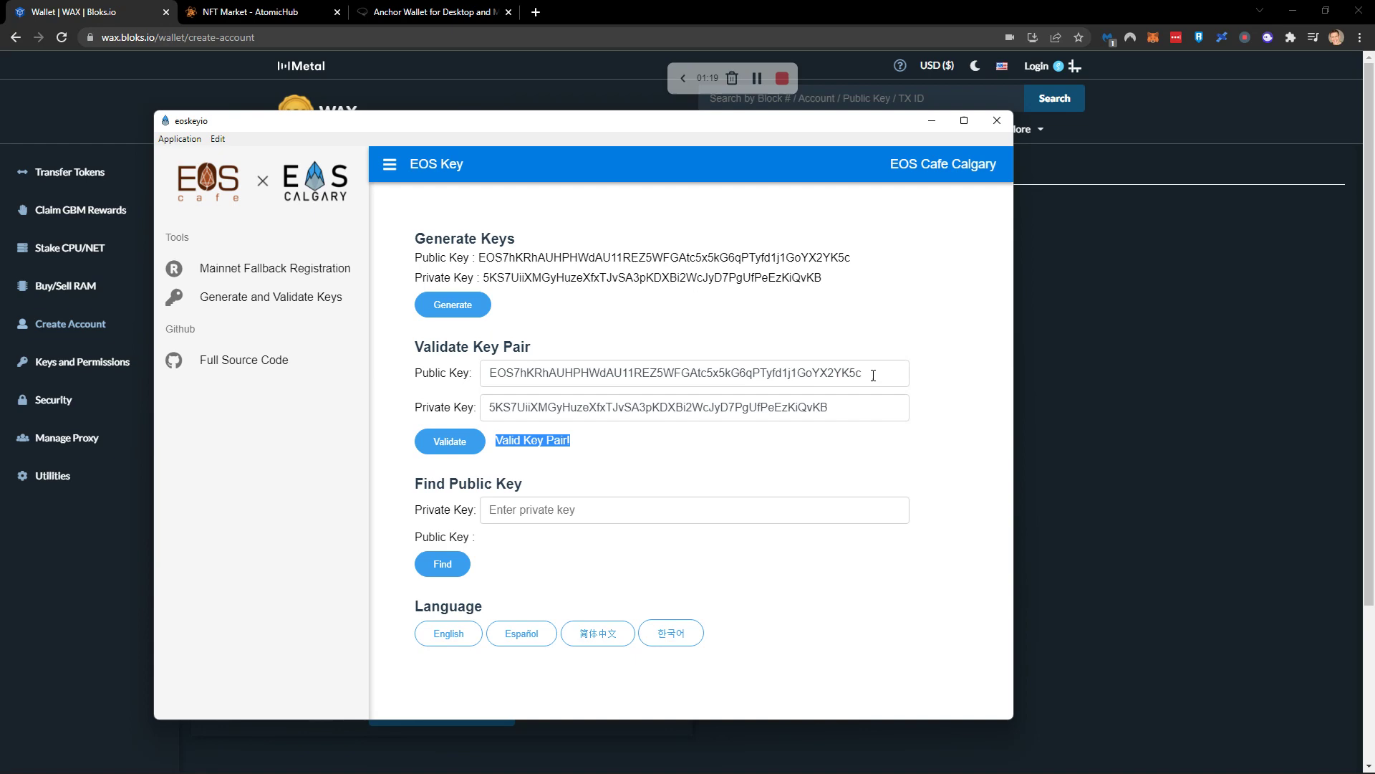
pyautogui.moveTo(873, 375); pyautogui.dragTo(469, 373)
pyautogui.hotkey('ctrl', 'c')
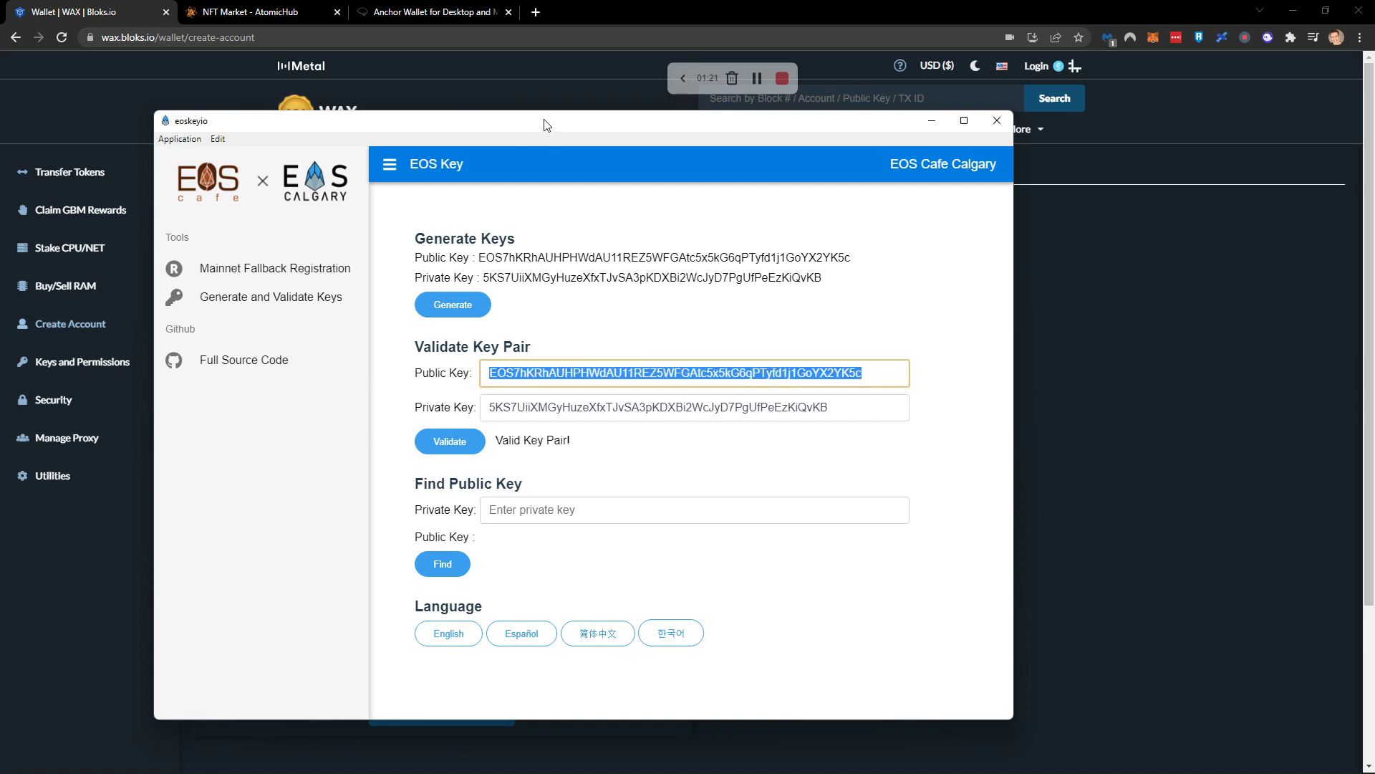
pyautogui.moveTo(547, 125); pyautogui.dragTo(752, 176)
pyautogui.hotkey('alt', 'Tab')
pyautogui.click(298, 407)
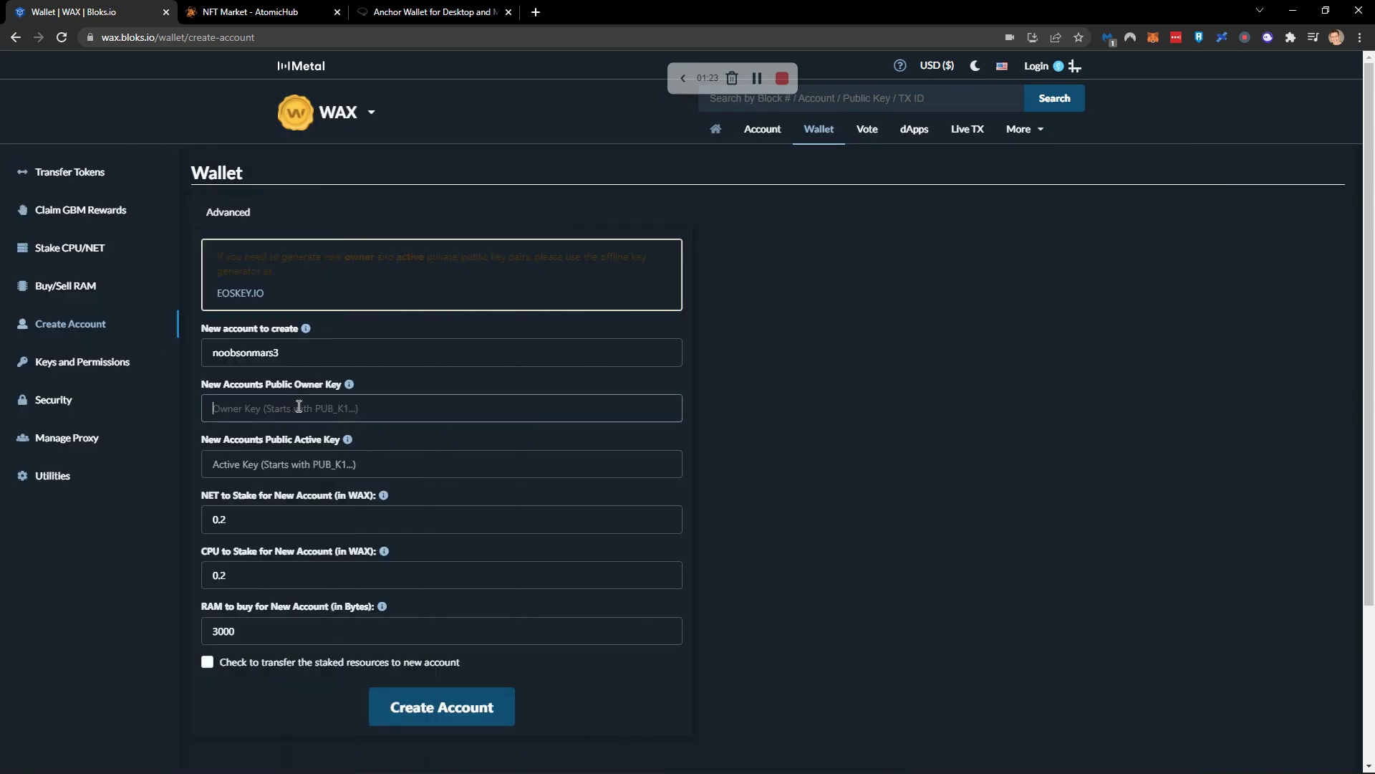
pyautogui.hotkey('ctrl', 'v')
pyautogui.click(256, 465)
pyautogui.hotkey('ctrl', 'v')
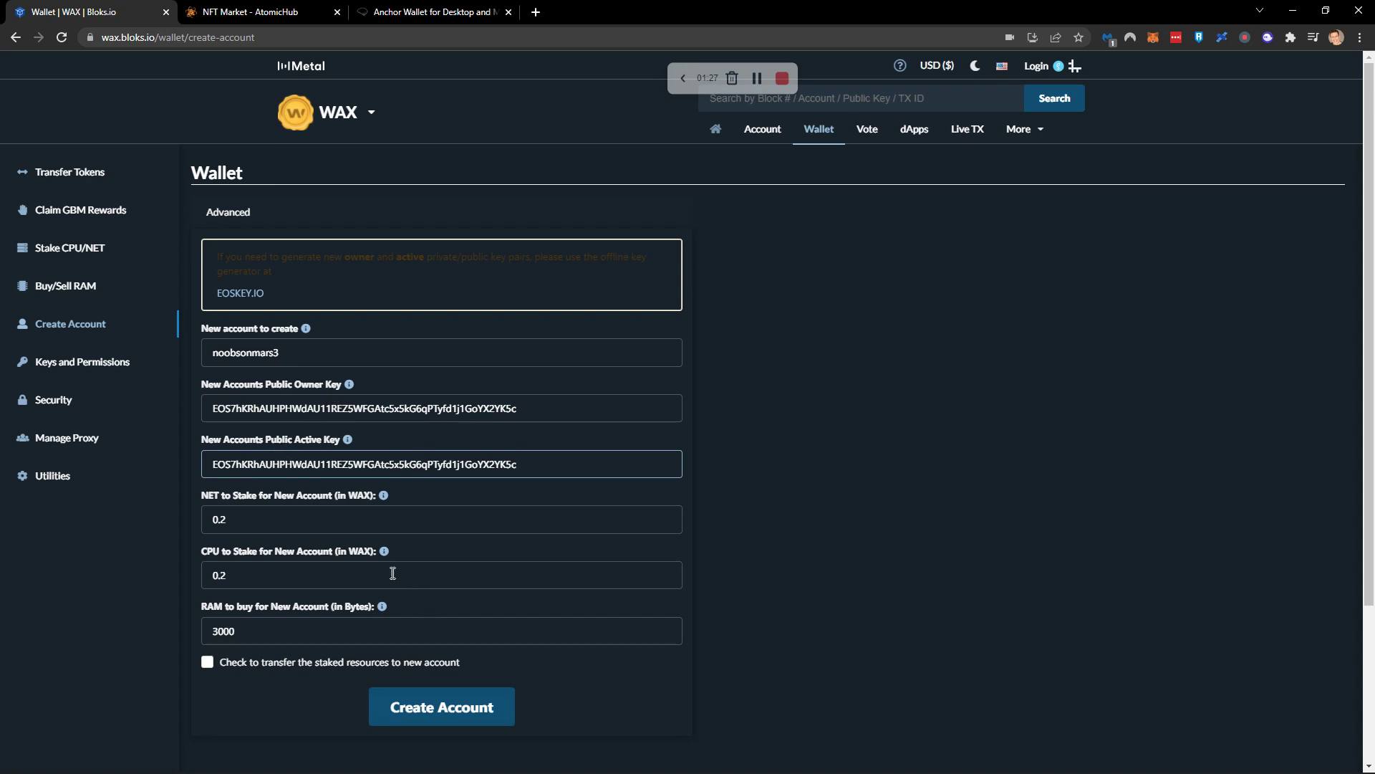
# Step: Set CPU stake to 10 WAX and RAM to 10000 bytes, leaving the transfer-resources box unticked
pyautogui.doubleClick(255, 517)
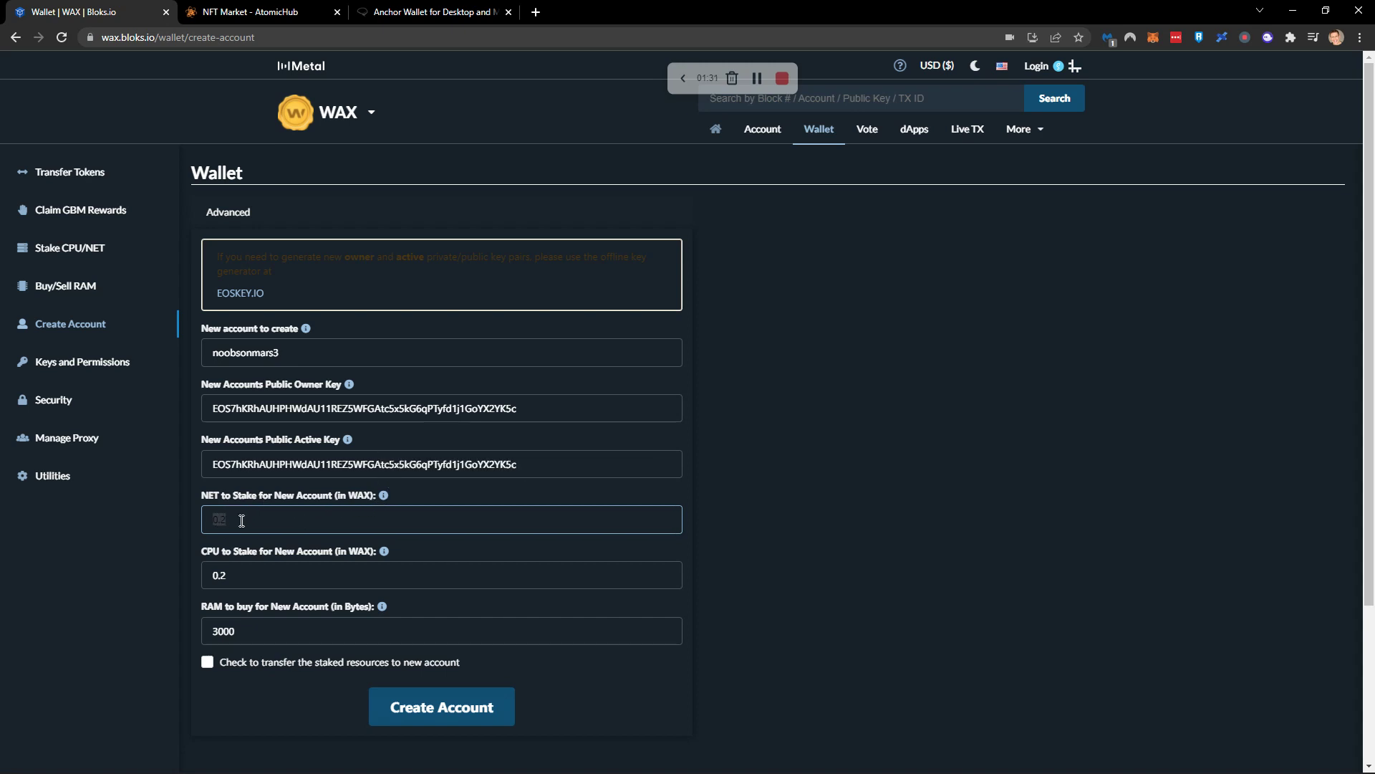
pyautogui.click(252, 582)
pyautogui.moveTo(266, 579); pyautogui.dragTo(191, 591)
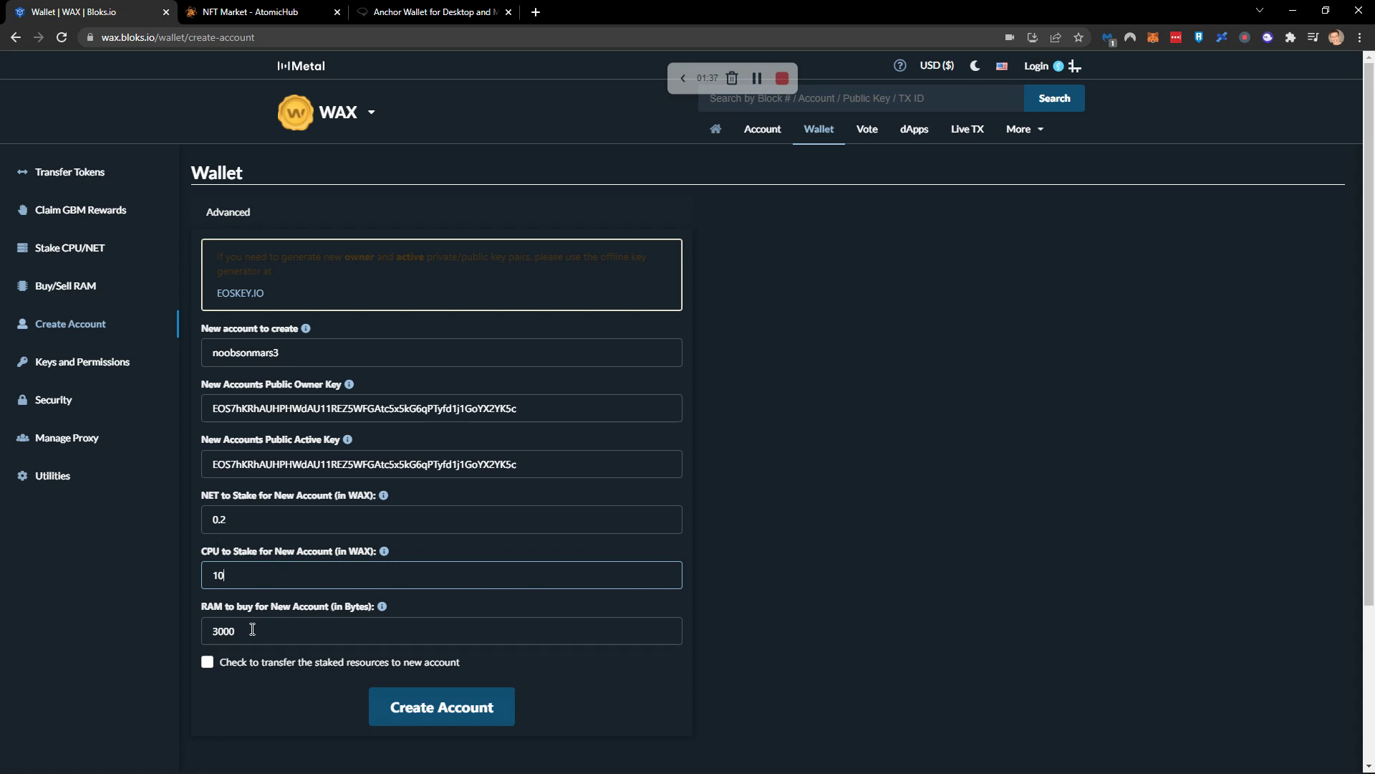
pyautogui.moveTo(247, 630); pyautogui.dragTo(160, 628)
pyautogui.write('10')
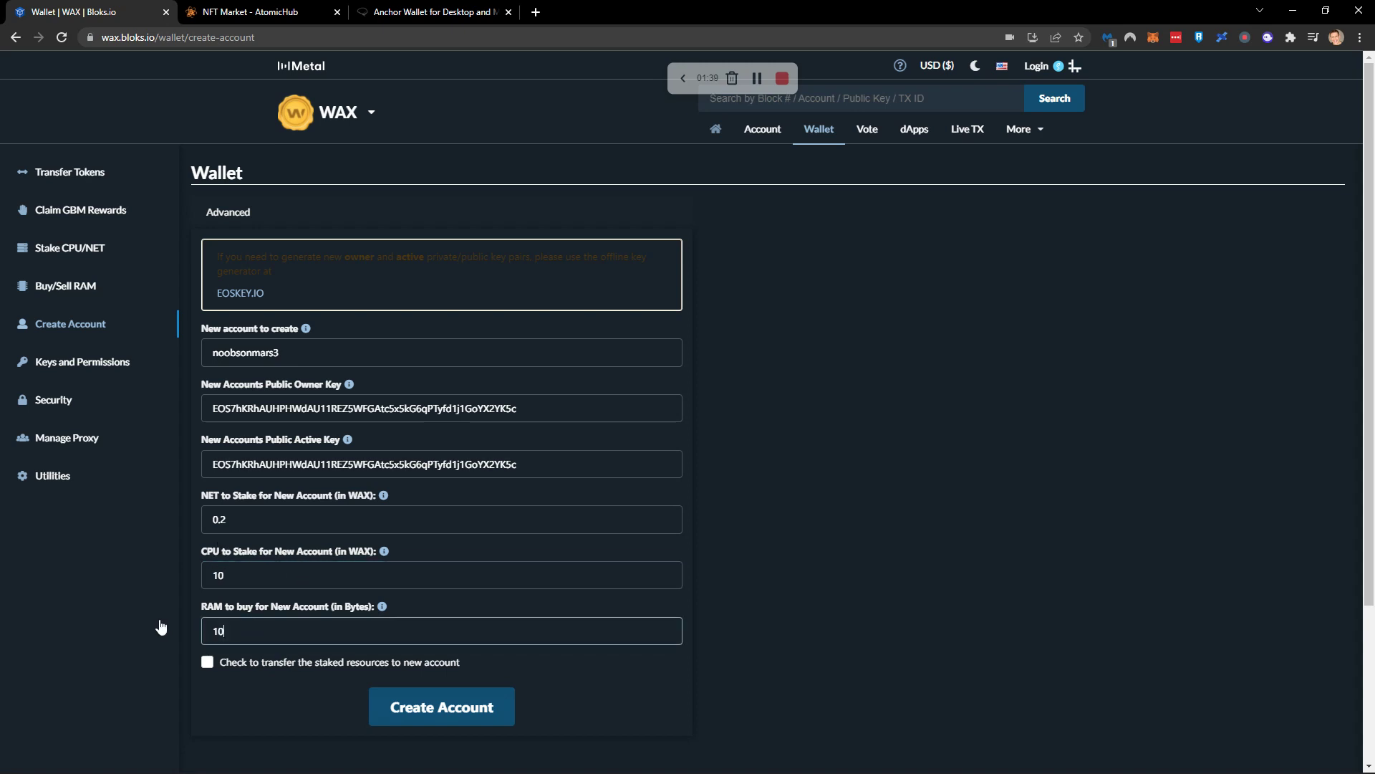
pyautogui.write('000')
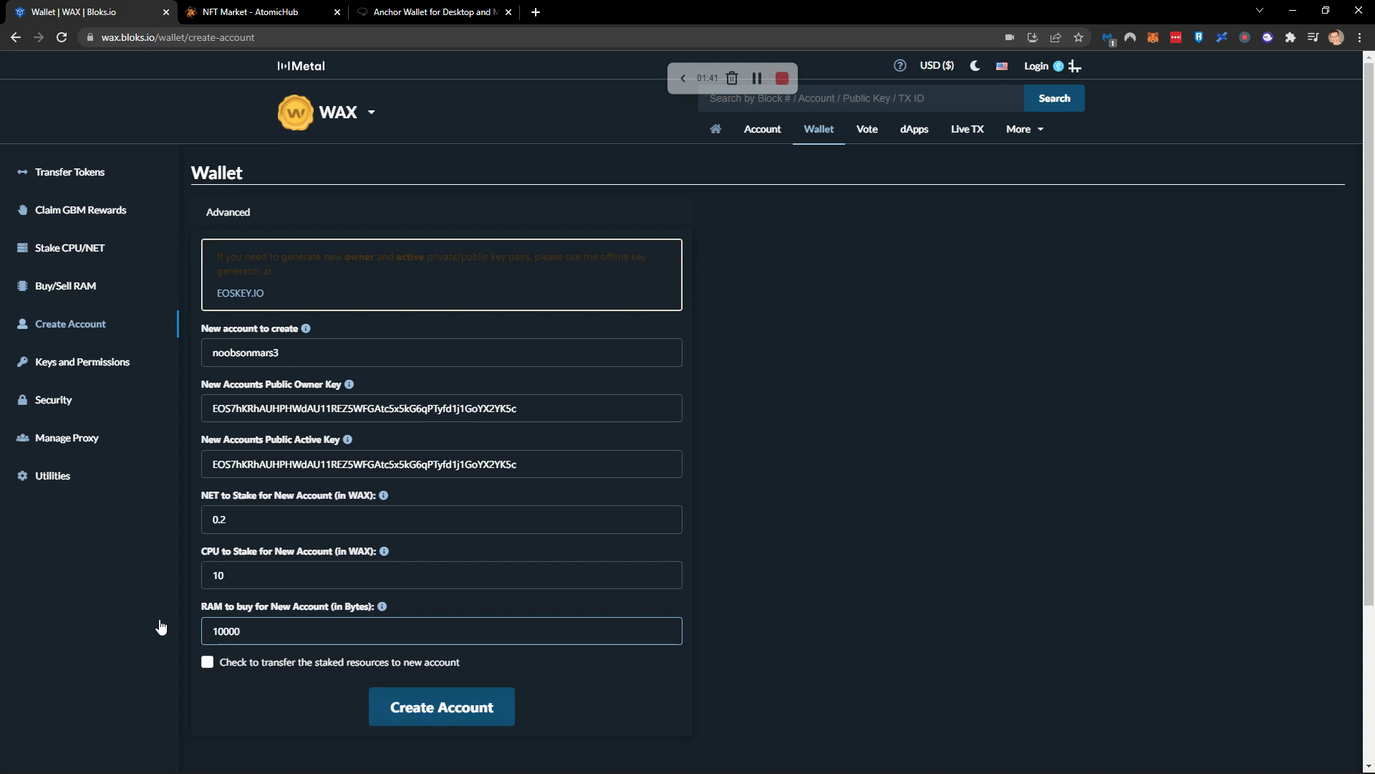
pyautogui.click(207, 663)
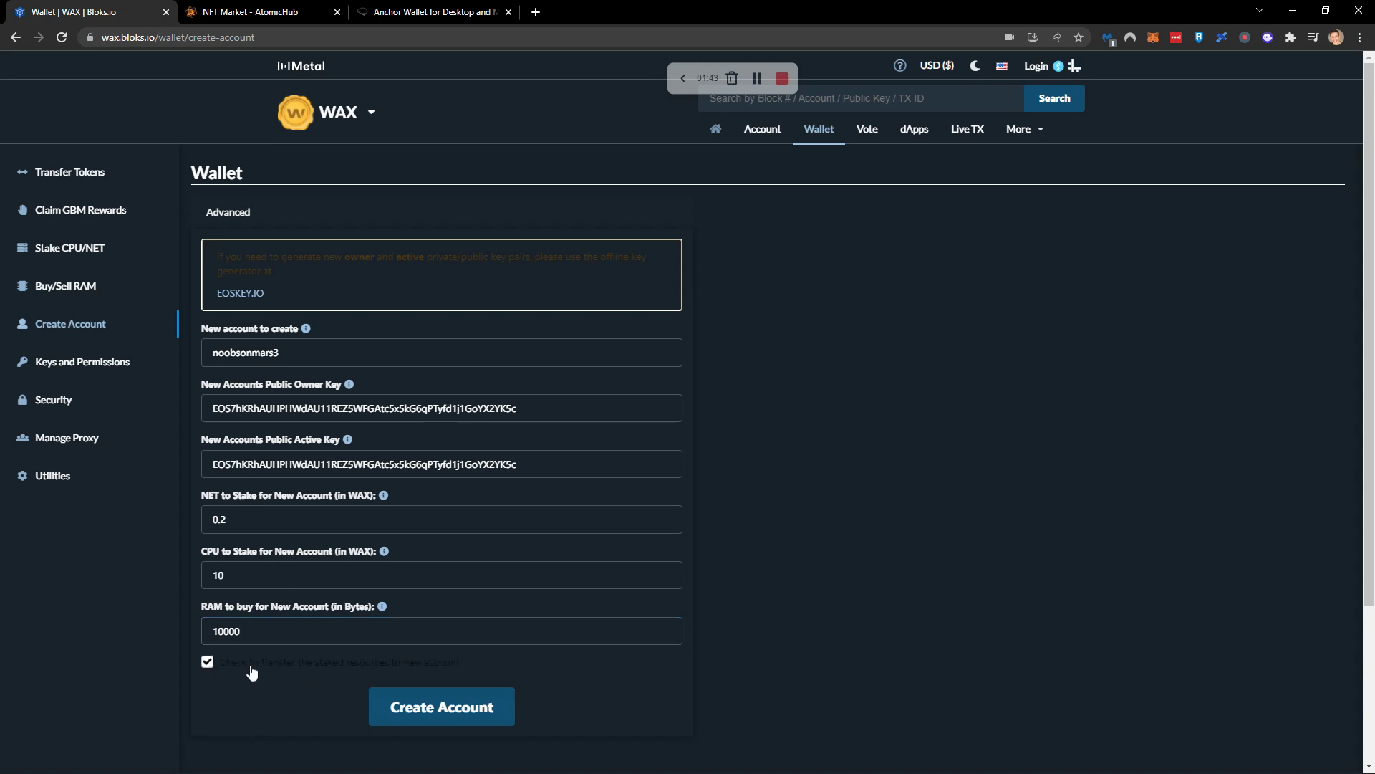
pyautogui.click(207, 662)
# Step: Submit the account creation and choose Cloud Wallet to sign it
pyautogui.click(390, 706)
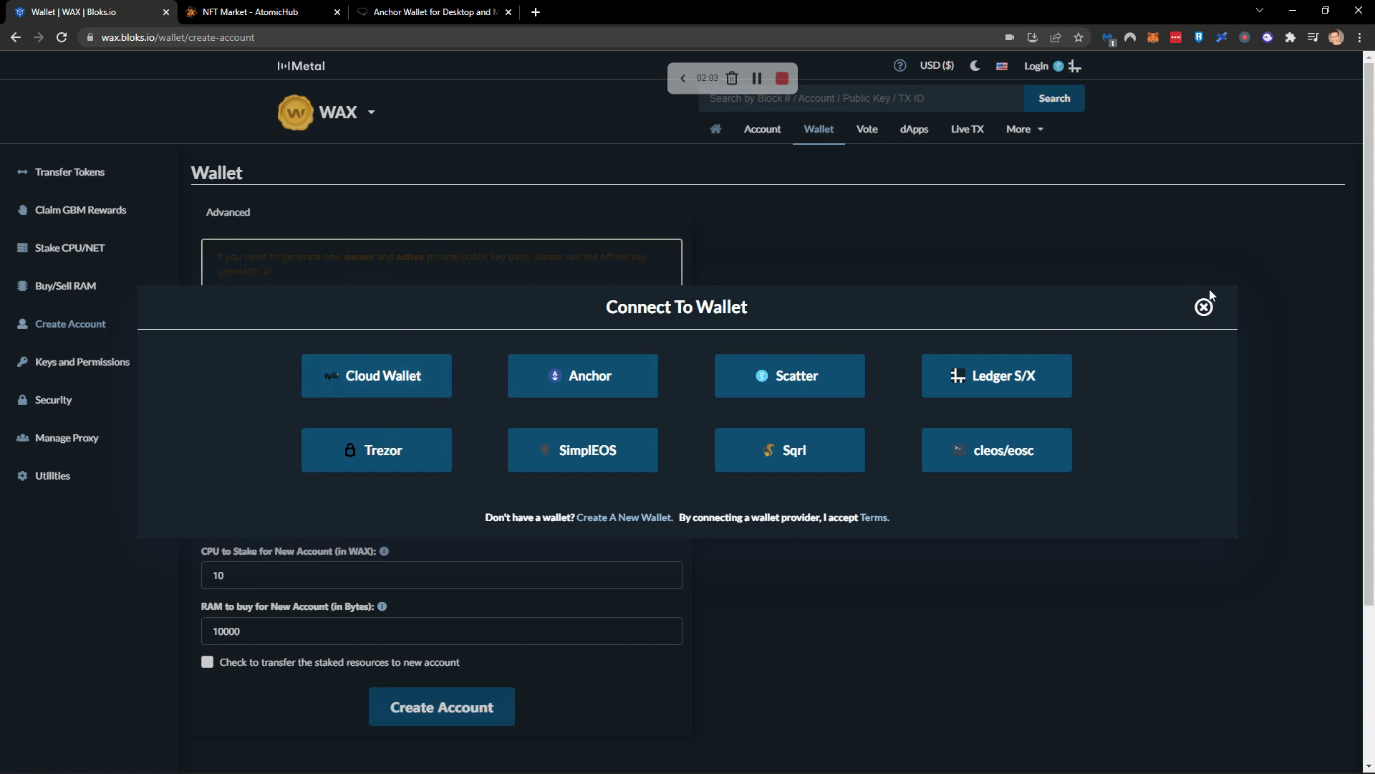
pyautogui.click(367, 379)
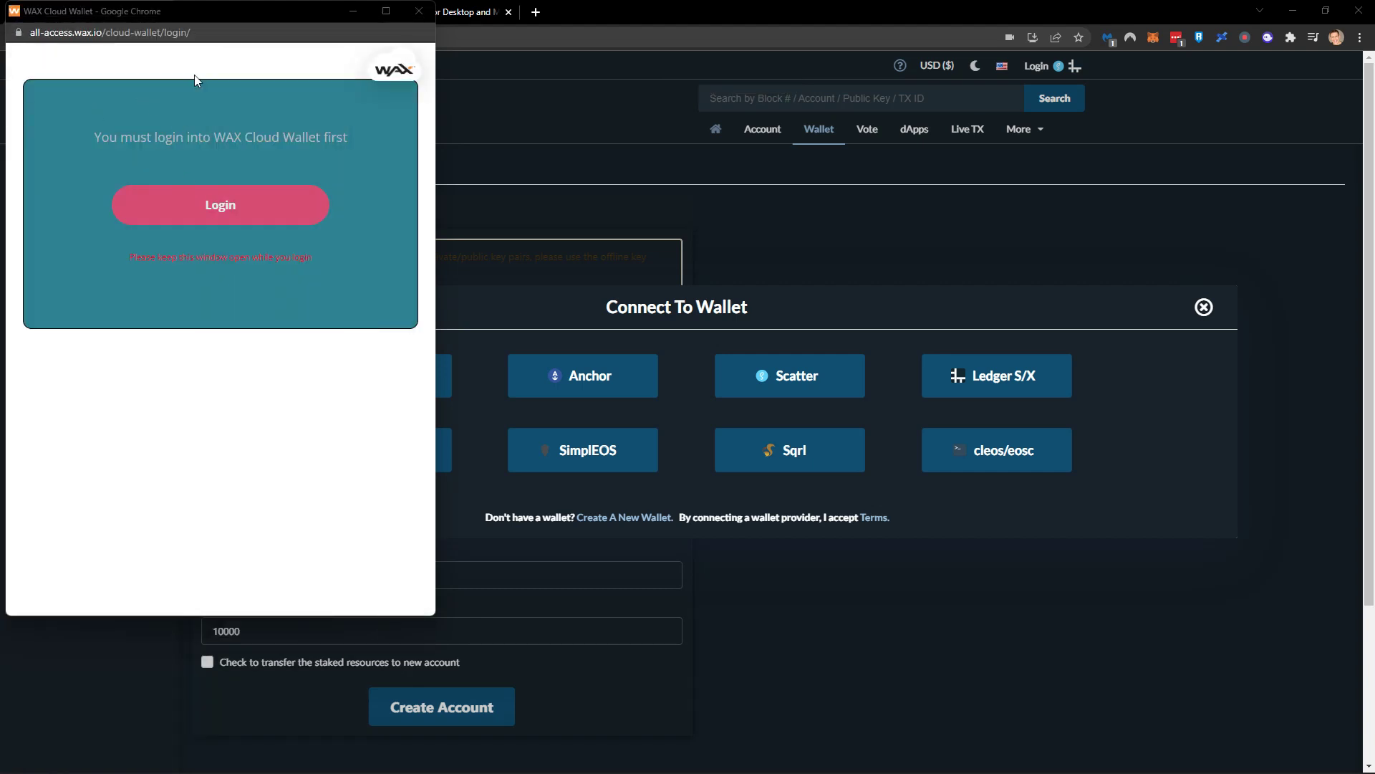
# Step: Close the WAX Cloud Wallet login popup once logged in and scroll back to the filled form
pyautogui.click(419, 10)
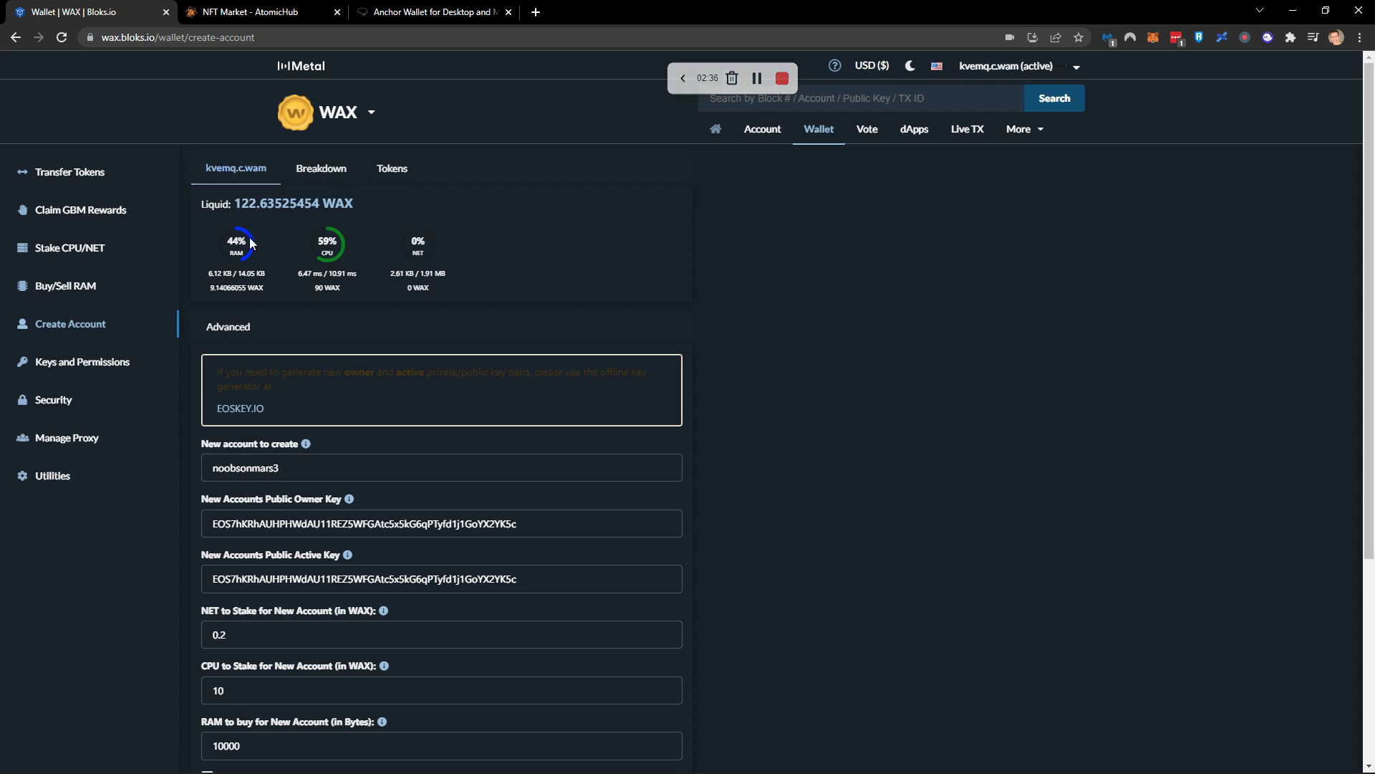
pyautogui.scroll(-4, 312, 247)
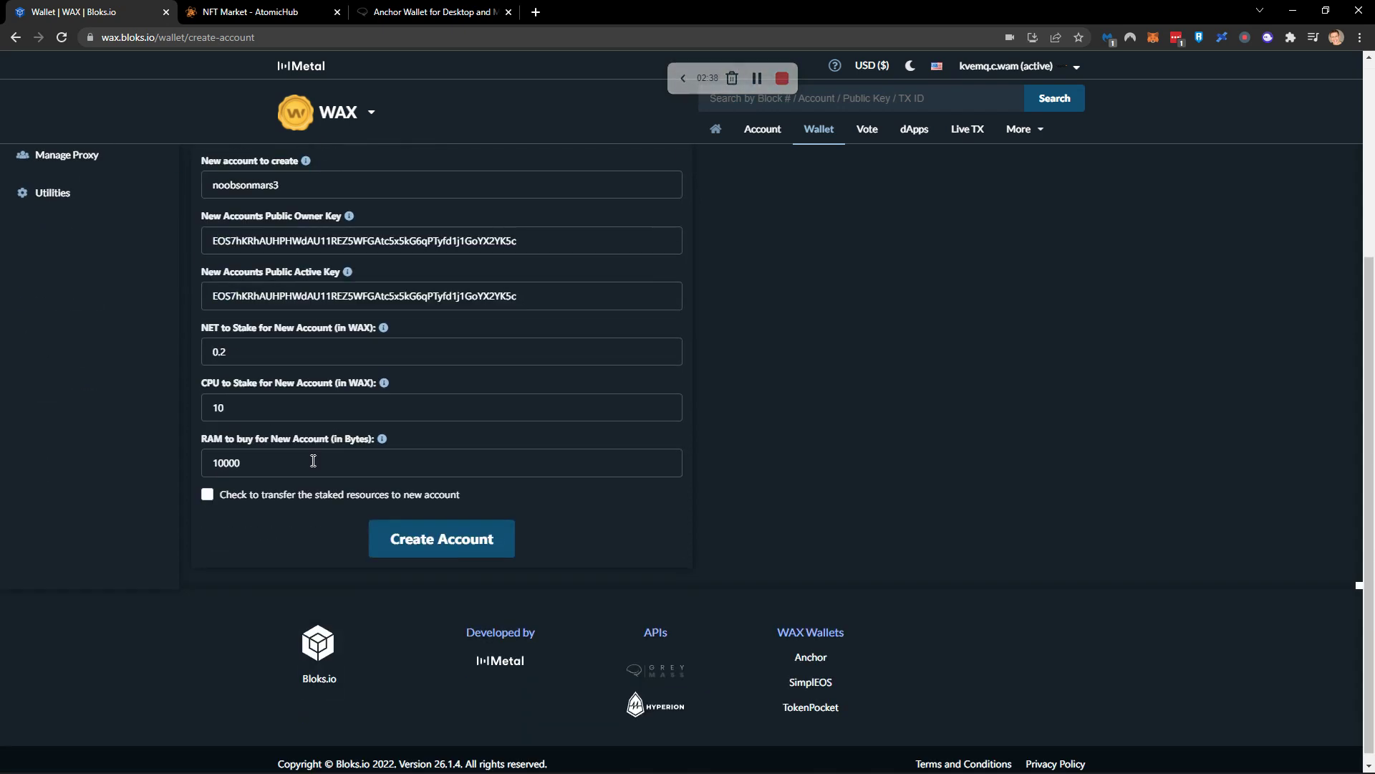
# Step: Create the noobsonmars3 account with staked resources transferred, then switch to the Anchor Wallet tab
pyautogui.click(207, 493)
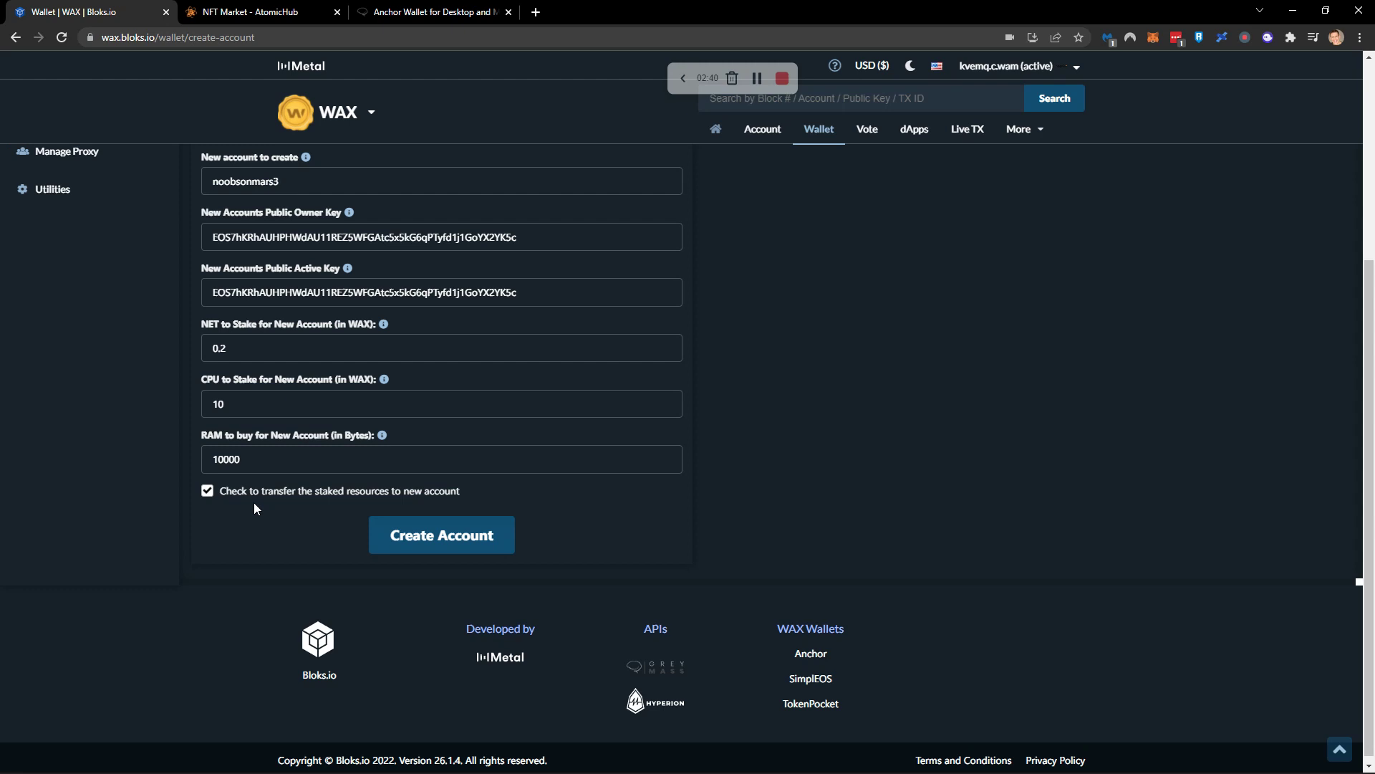
pyautogui.click(439, 534)
pyautogui.scroll(4, 776, 461)
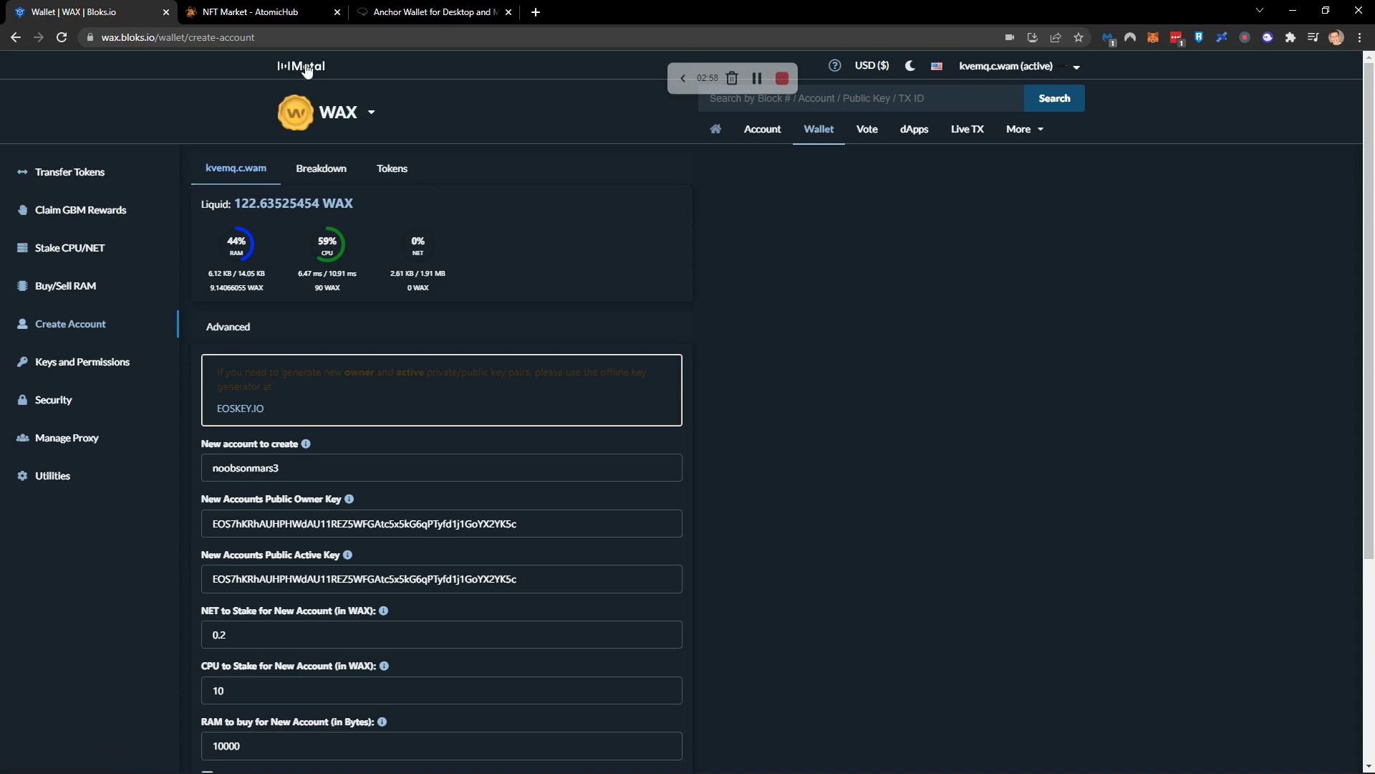
pyautogui.click(428, 13)
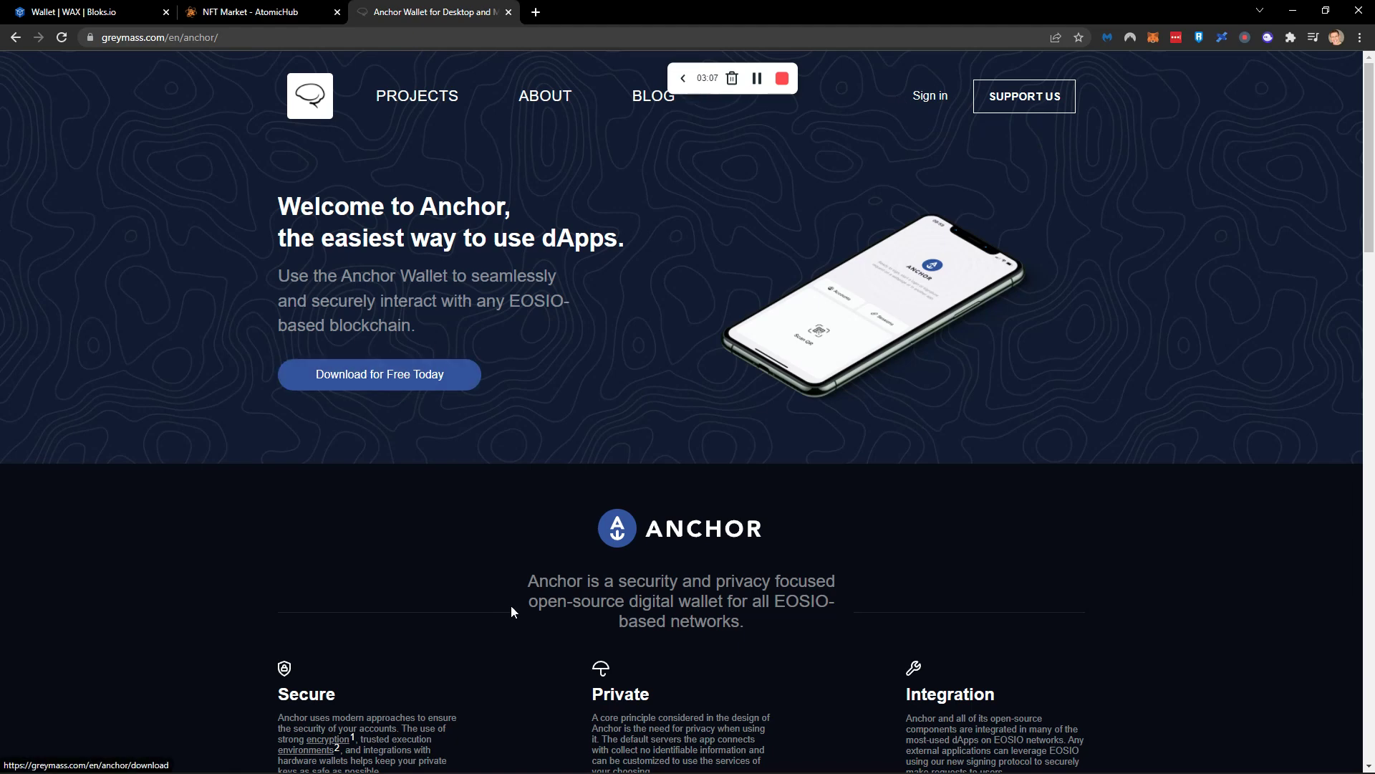
# Step: In the Anchor desktop app, start importing an existing account by private key
pyautogui.hotkey('alt', 'Tab')
pyautogui.moveTo(533, 276); pyautogui.dragTo(295, 88)
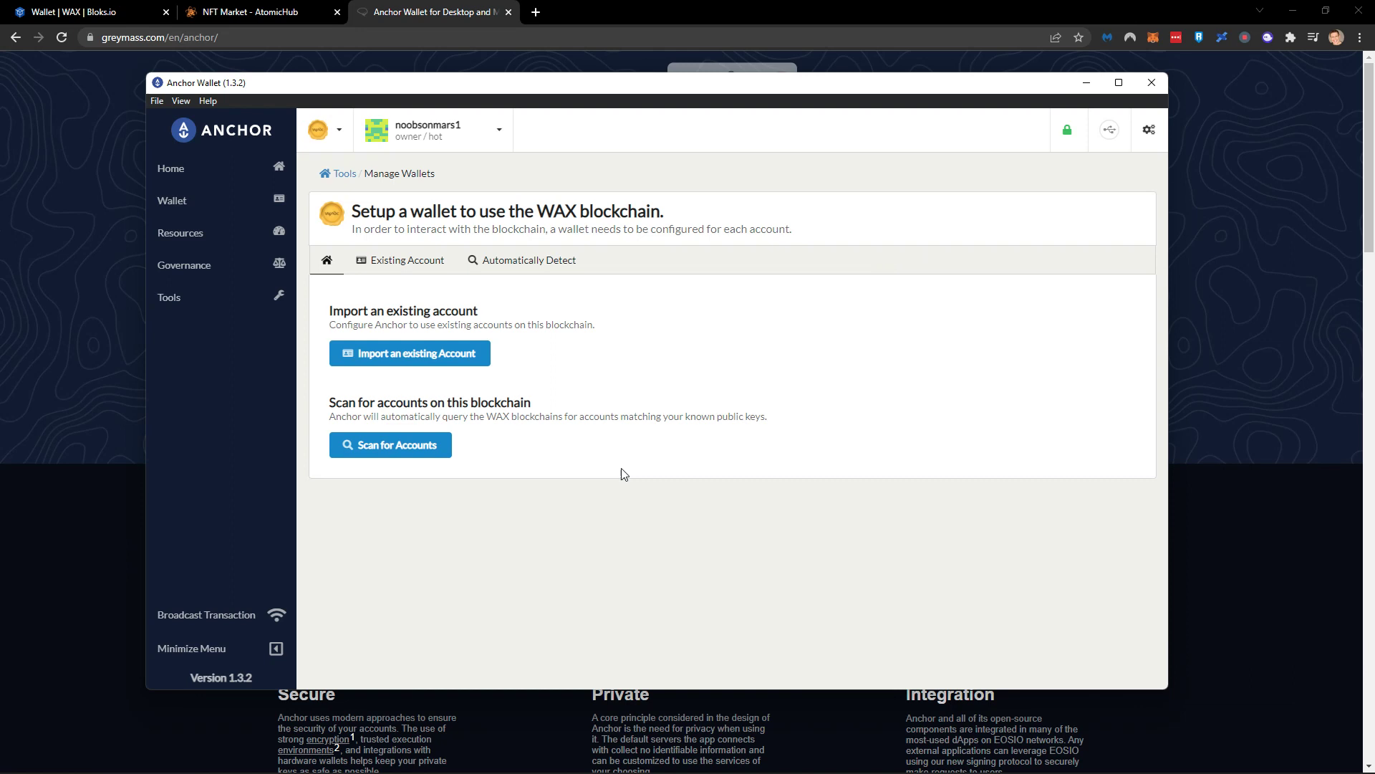
pyautogui.click(408, 358)
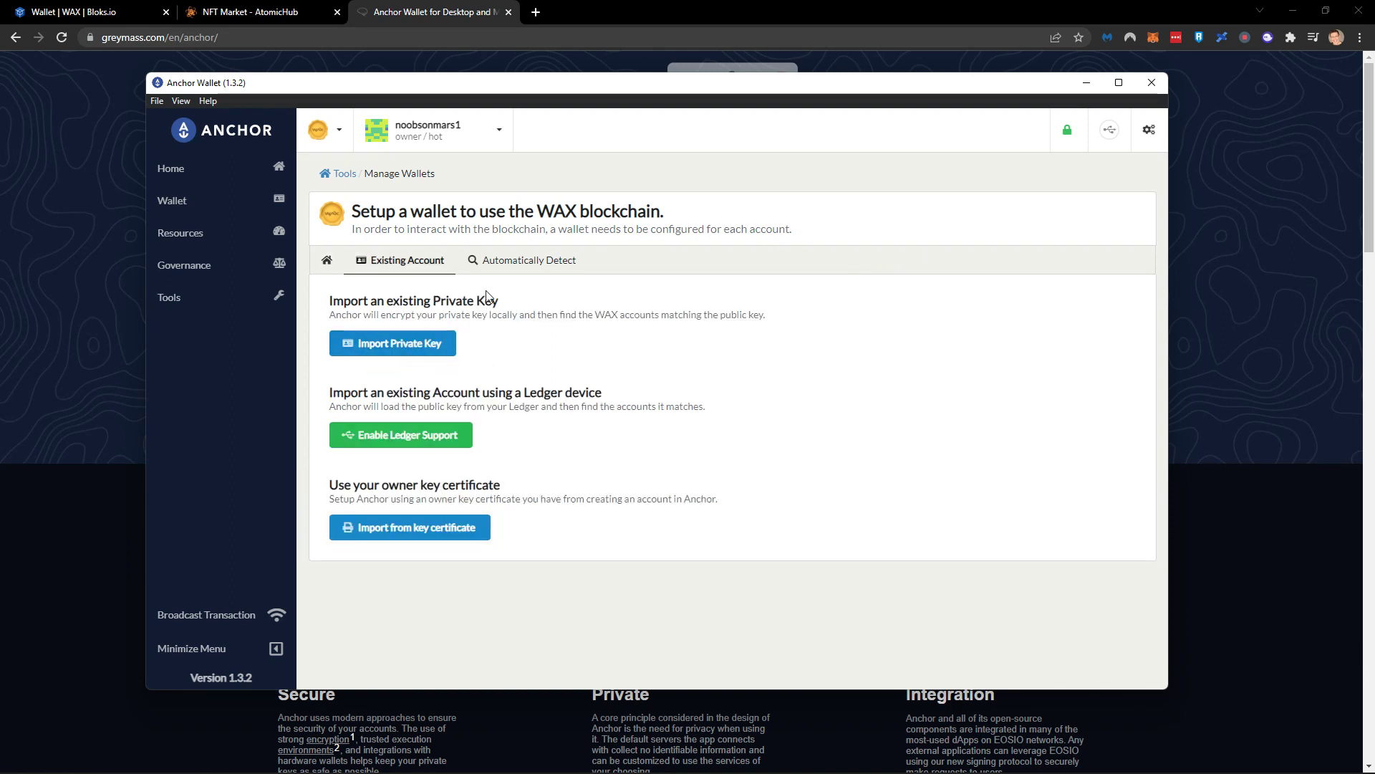
pyautogui.click(381, 348)
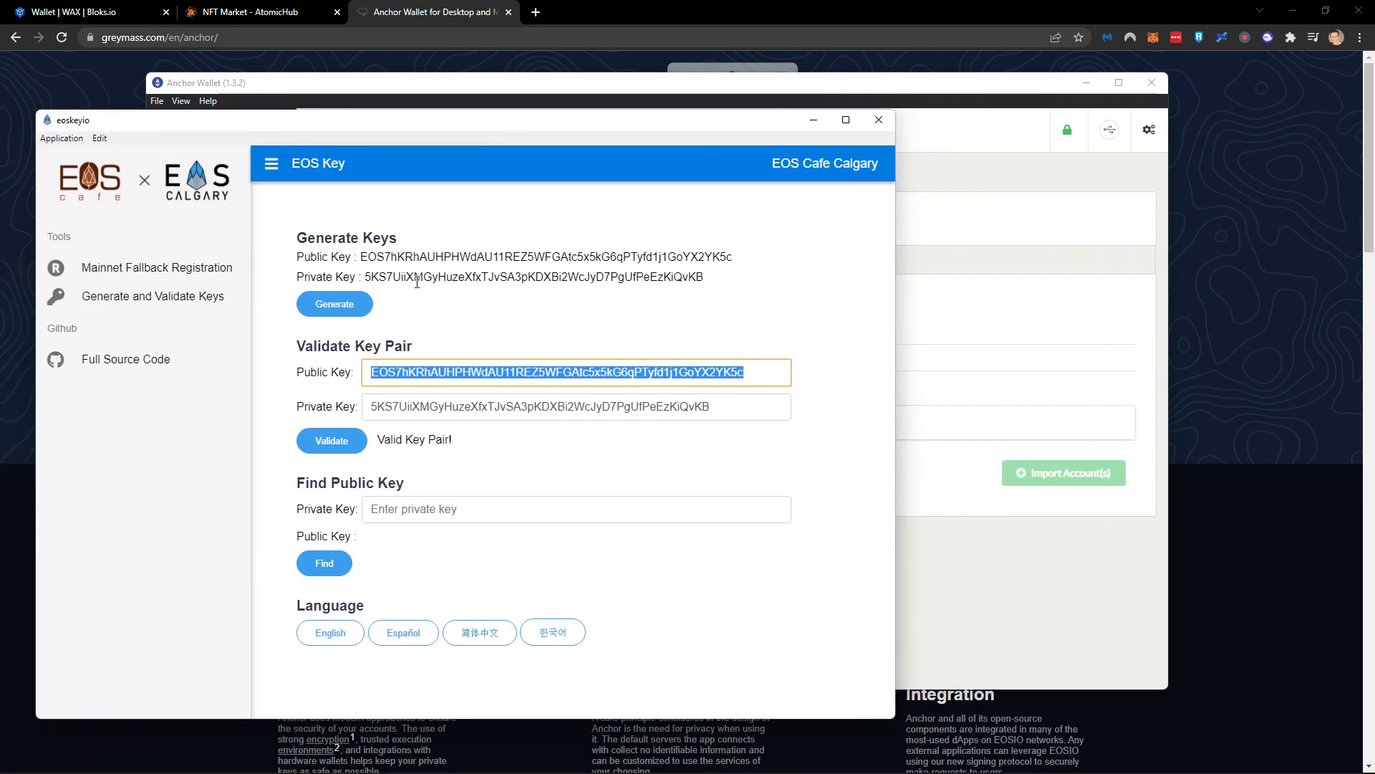
# Step: Paste the generated private key from EOSKey and tick noobsonmars2@owner among the found accounts
pyautogui.moveTo(364, 277); pyautogui.dragTo(704, 277)
pyautogui.click(975, 278)
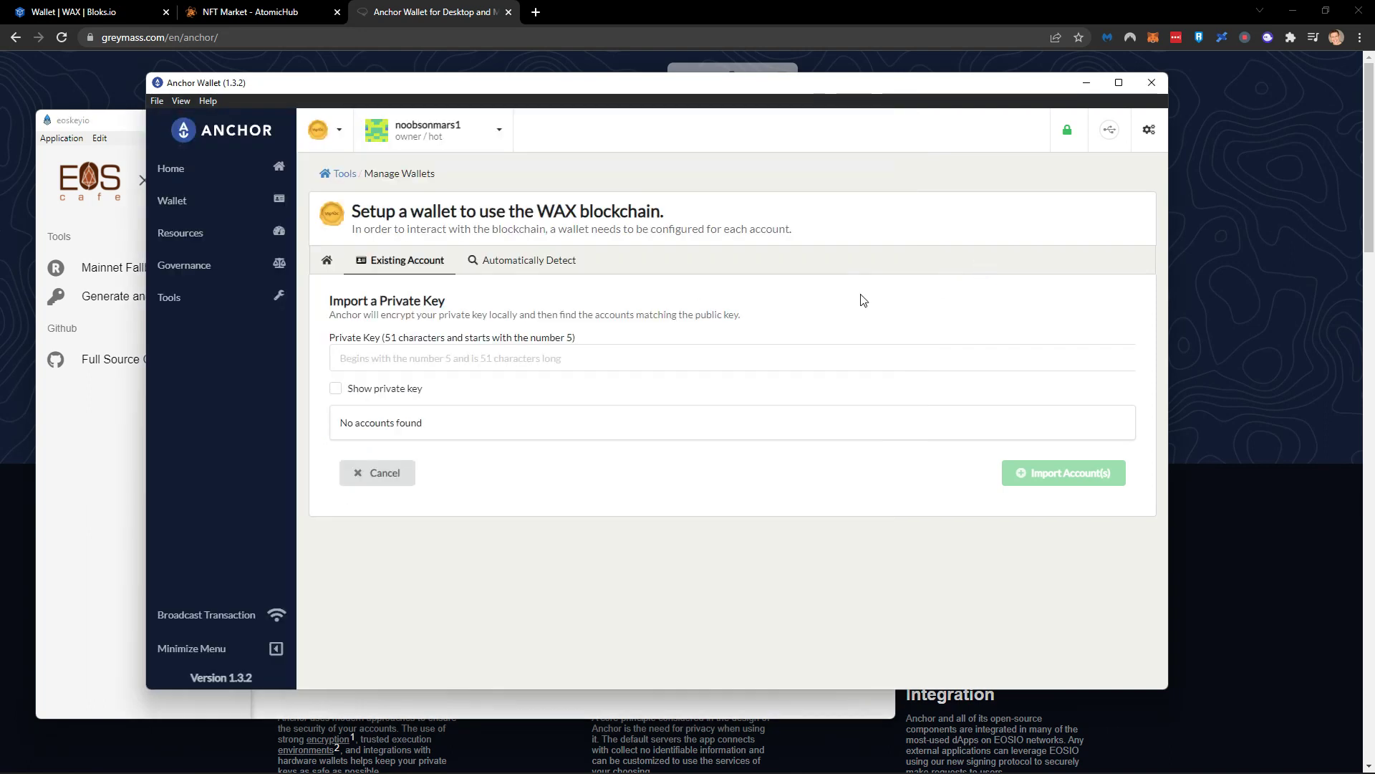
pyautogui.click(421, 357)
pyautogui.hotkey('ctrl', 'v')
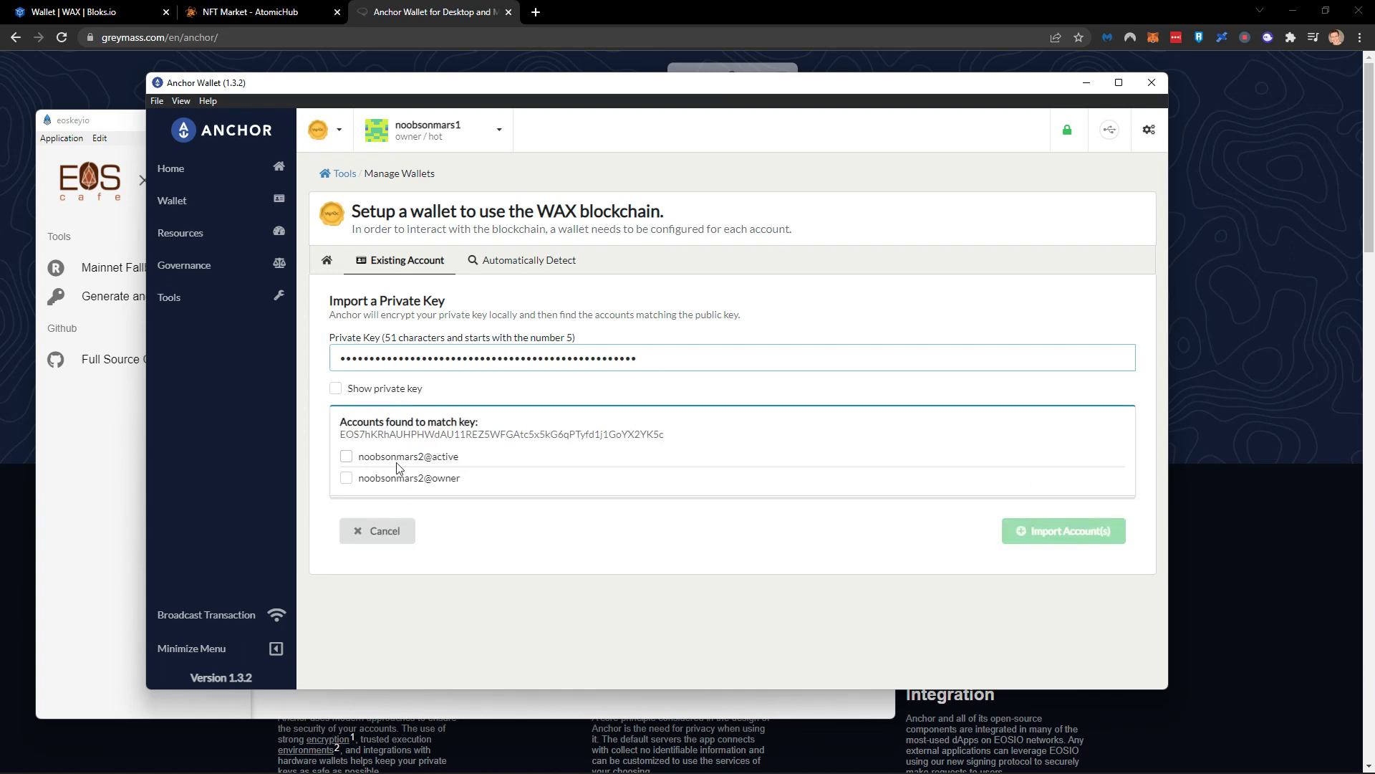
pyautogui.click(388, 478)
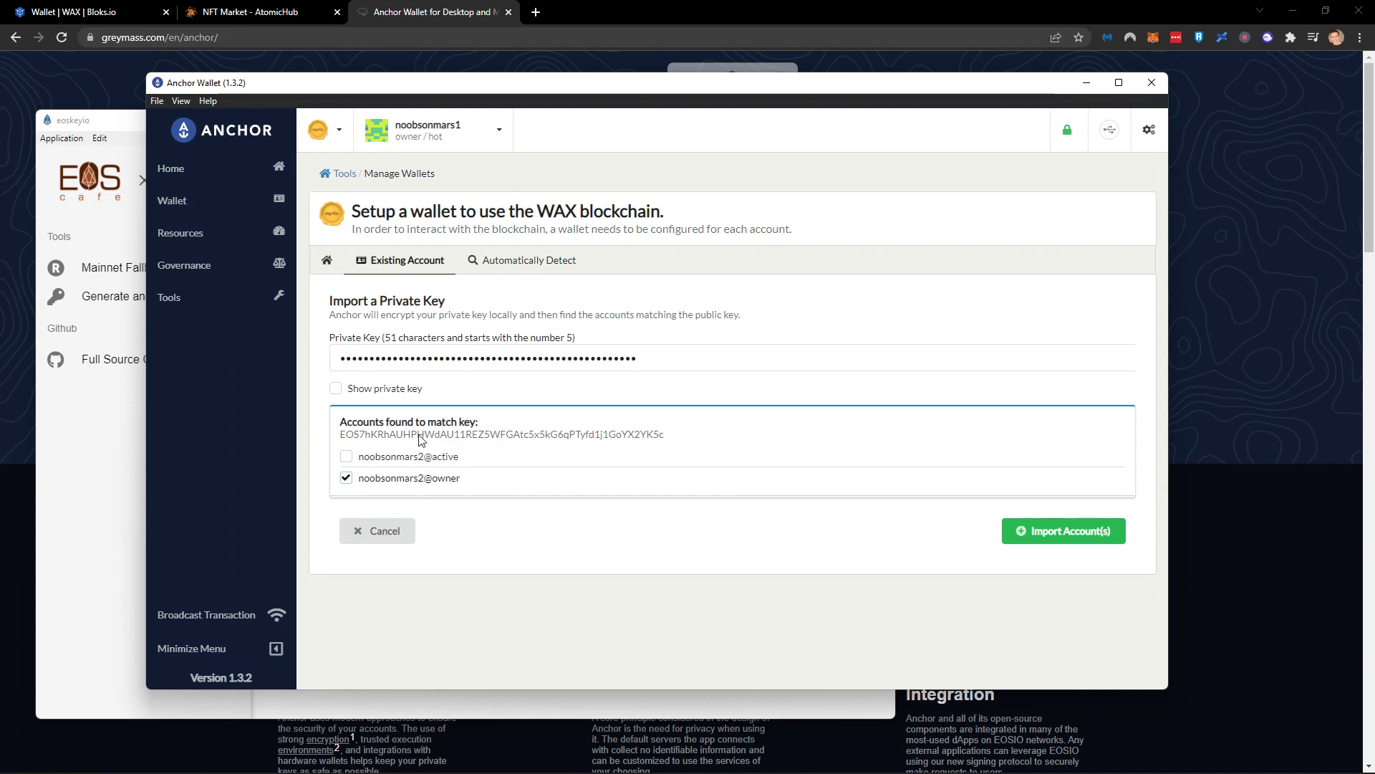
# Step: Import noobsonmars2@owner, authorizing with the Anchor wallet password
pyautogui.click(1062, 539)
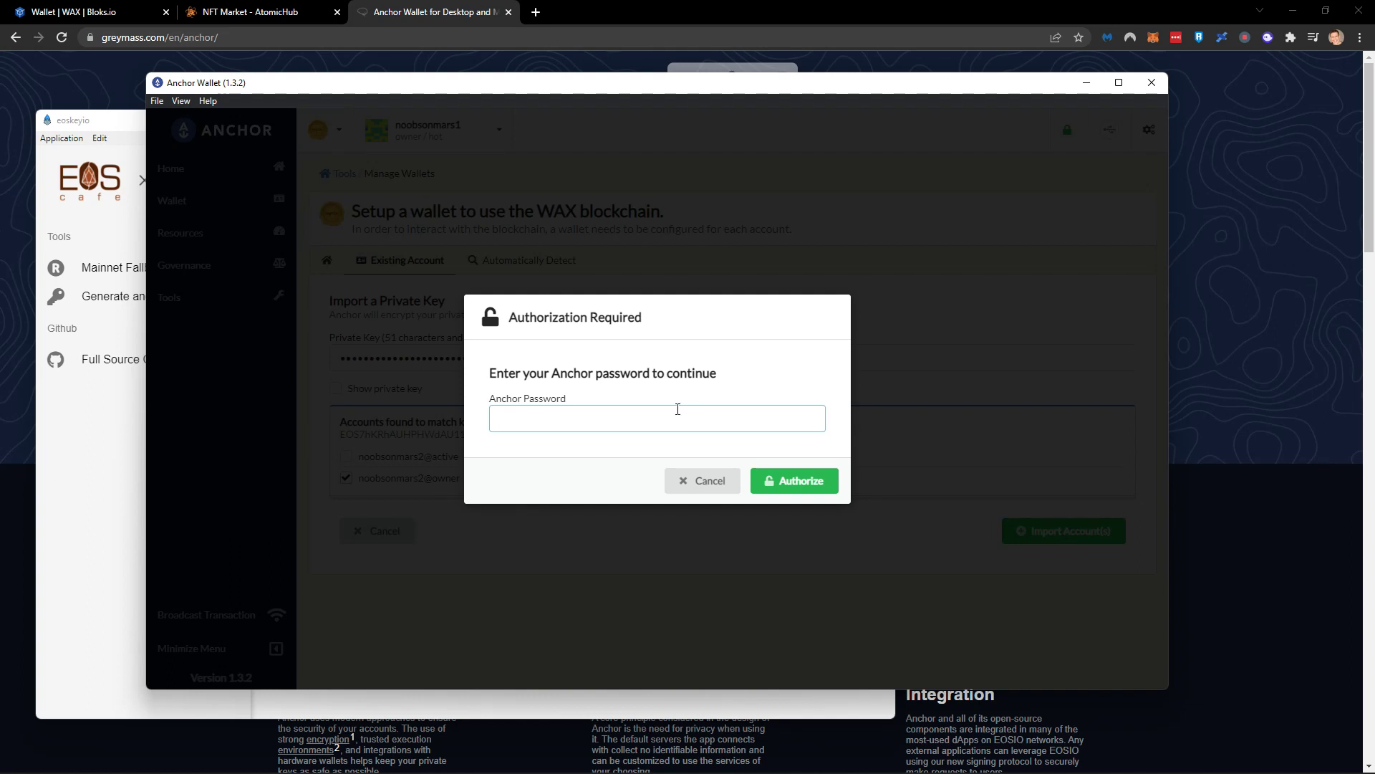
pyautogui.write('••')
pyautogui.press('BackSpace')
pyautogui.press('BackSpace')
pyautogui.write('••••••••••••••')
pyautogui.click(784, 487)
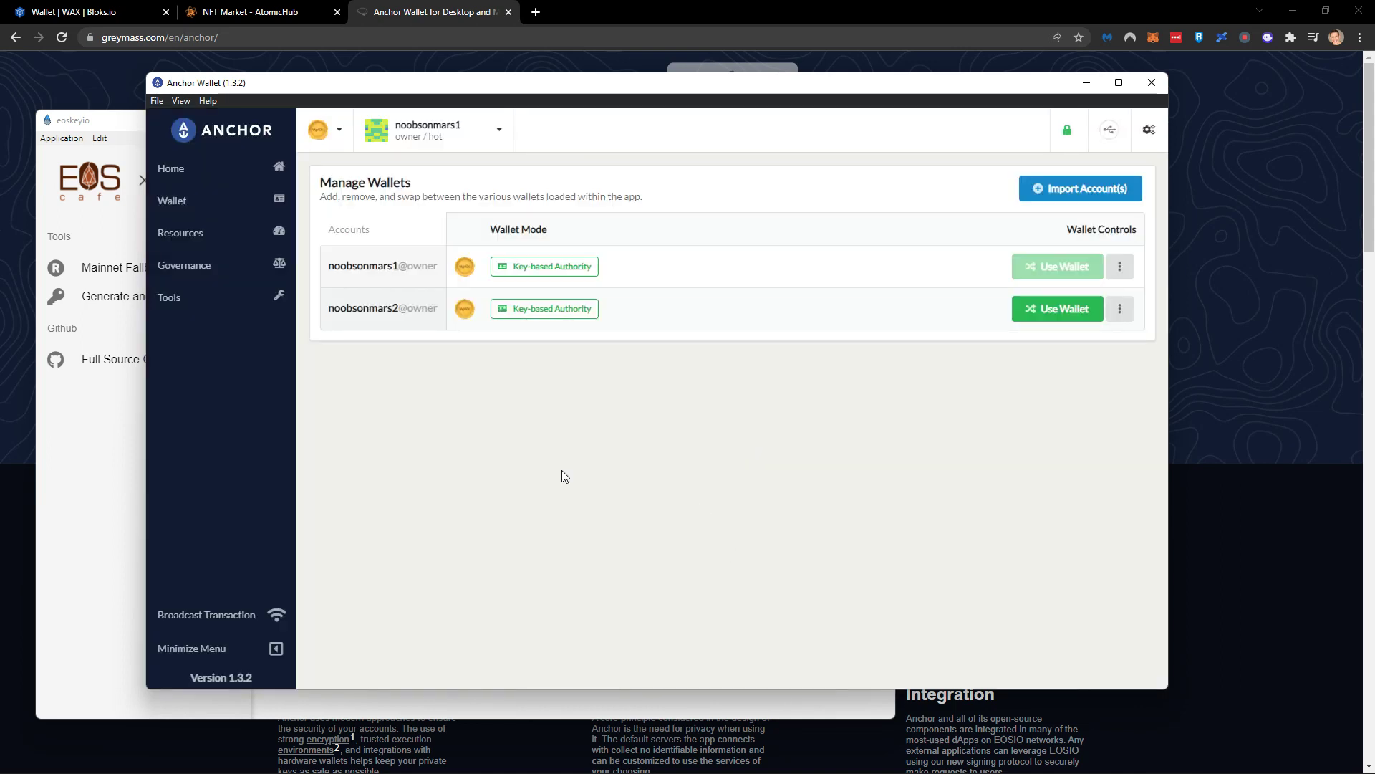
# Step: Make noobsonmars2 the active wallet with the password, then minimize Anchor
pyautogui.click(1056, 310)
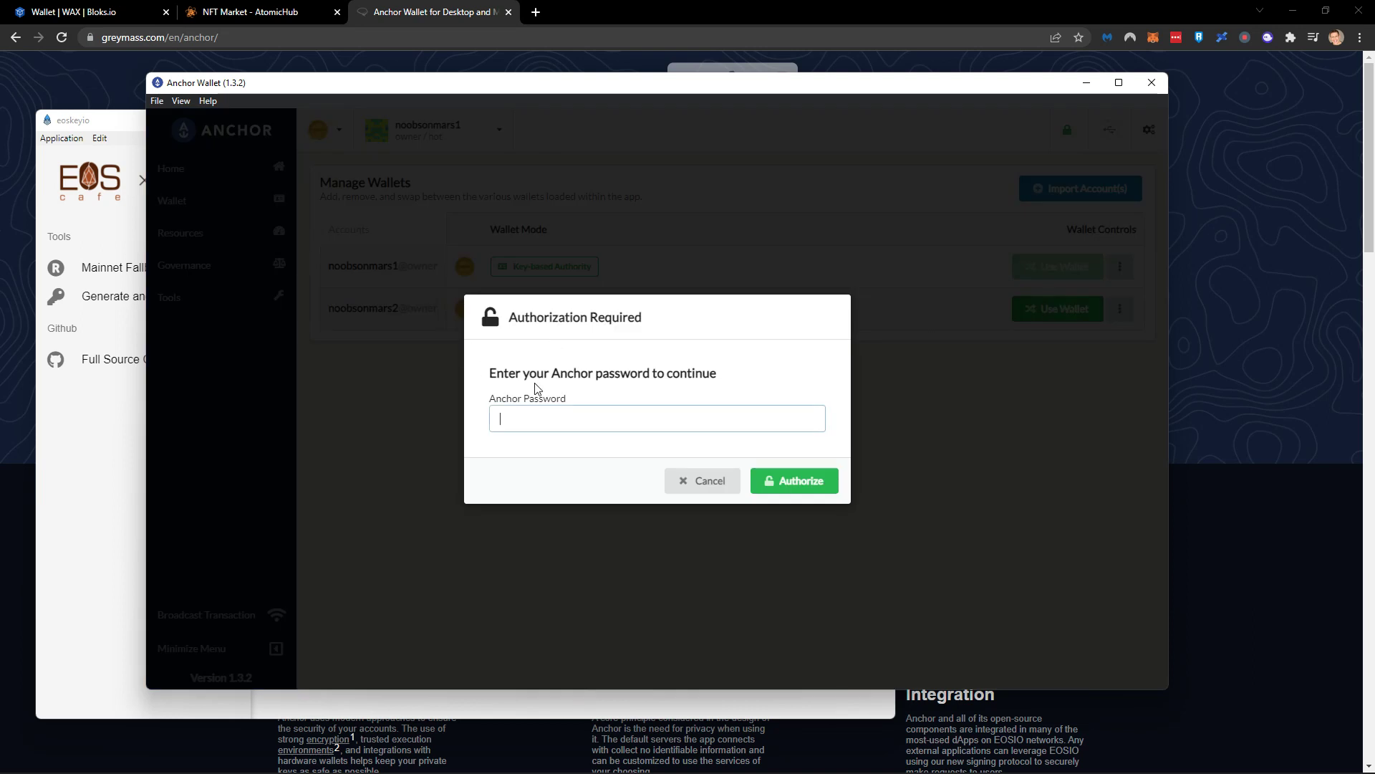
pyautogui.write('••••••••••••••')
pyautogui.click(806, 483)
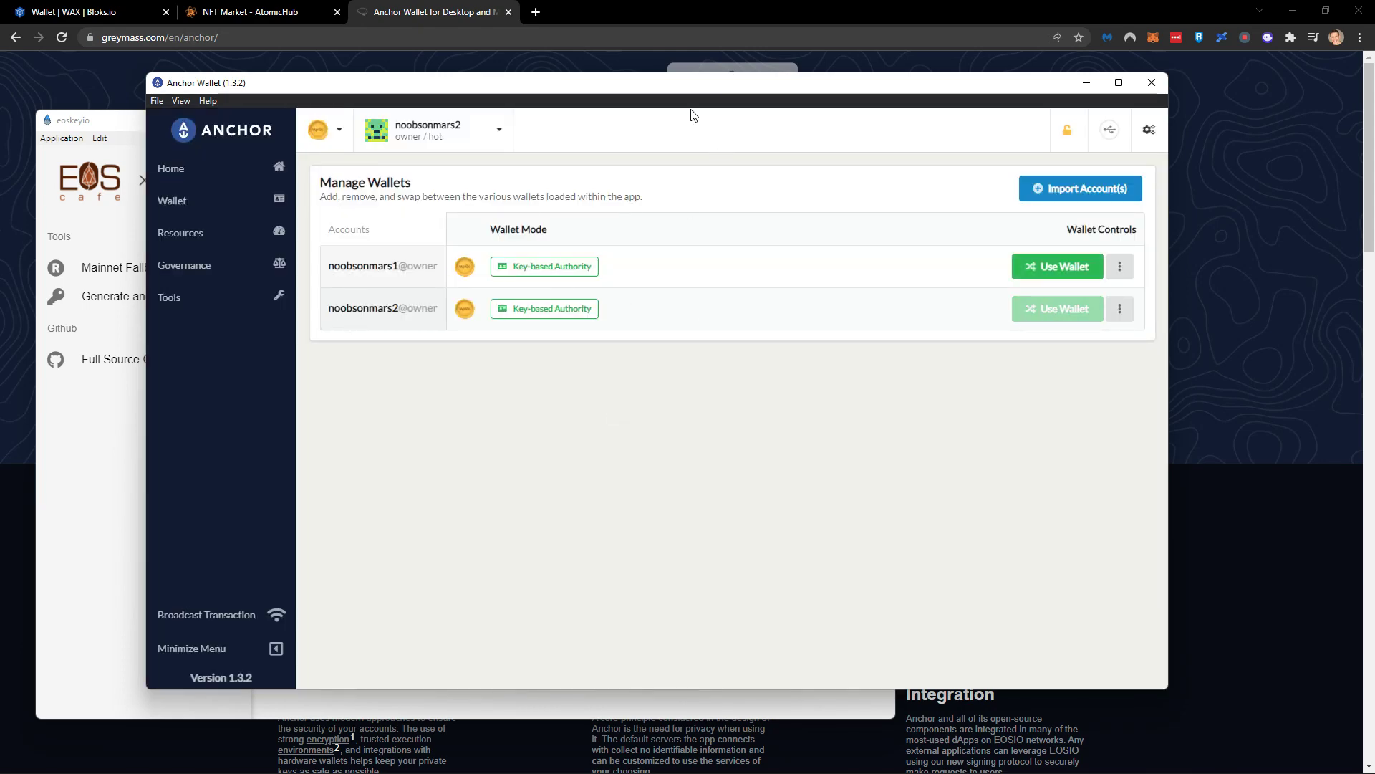
pyautogui.press('super+Down')
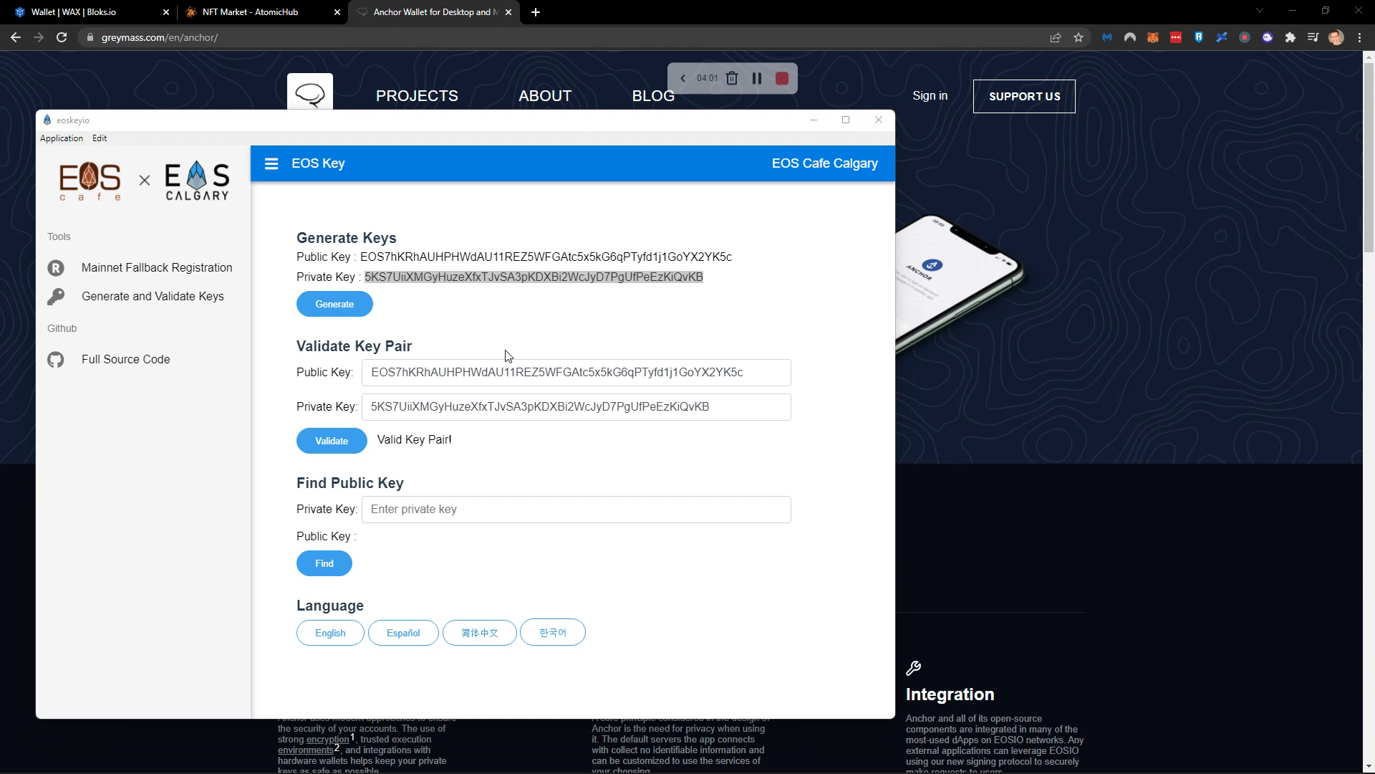
# Step: Select the generated private key in EOSKey, then close the key generator window
pyautogui.moveTo(728, 284); pyautogui.dragTo(287, 245)
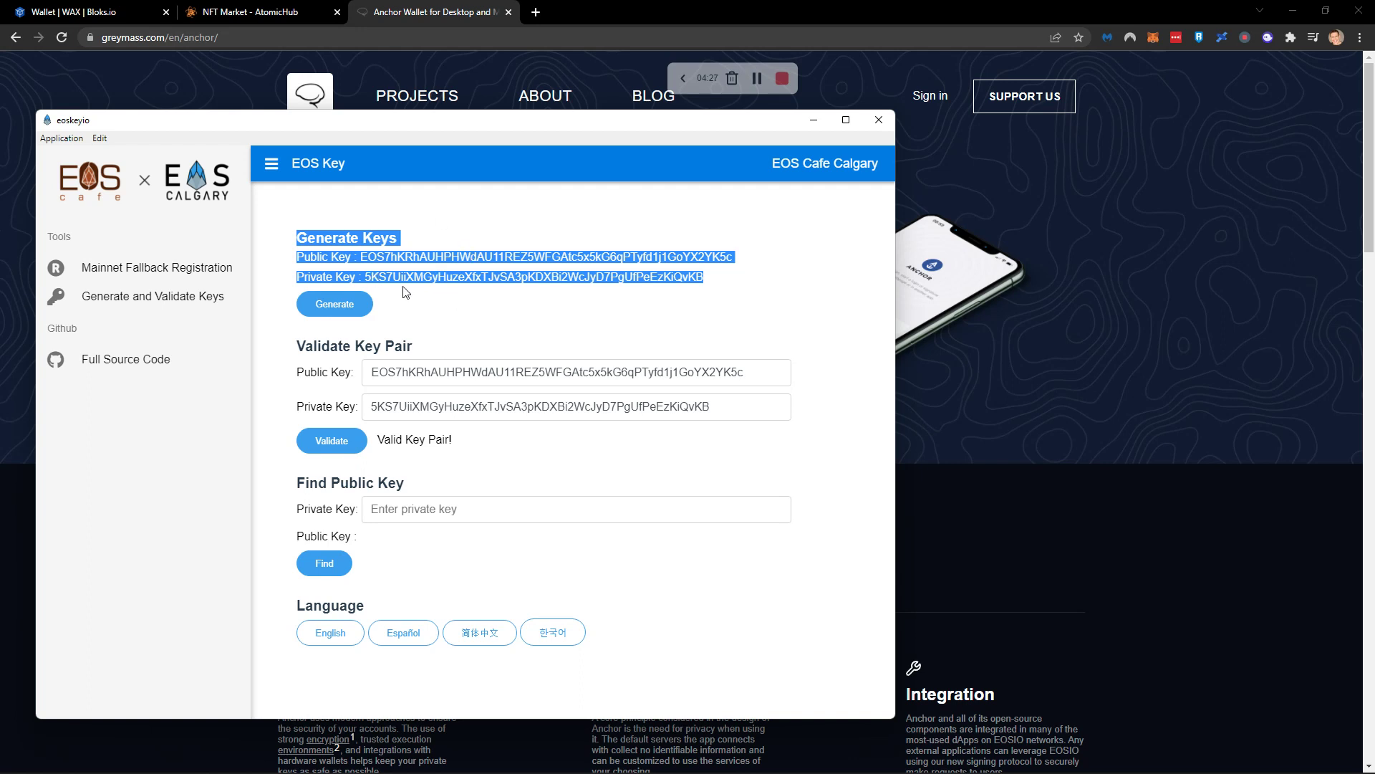
pyautogui.click(380, 281)
pyautogui.moveTo(364, 278); pyautogui.dragTo(701, 276)
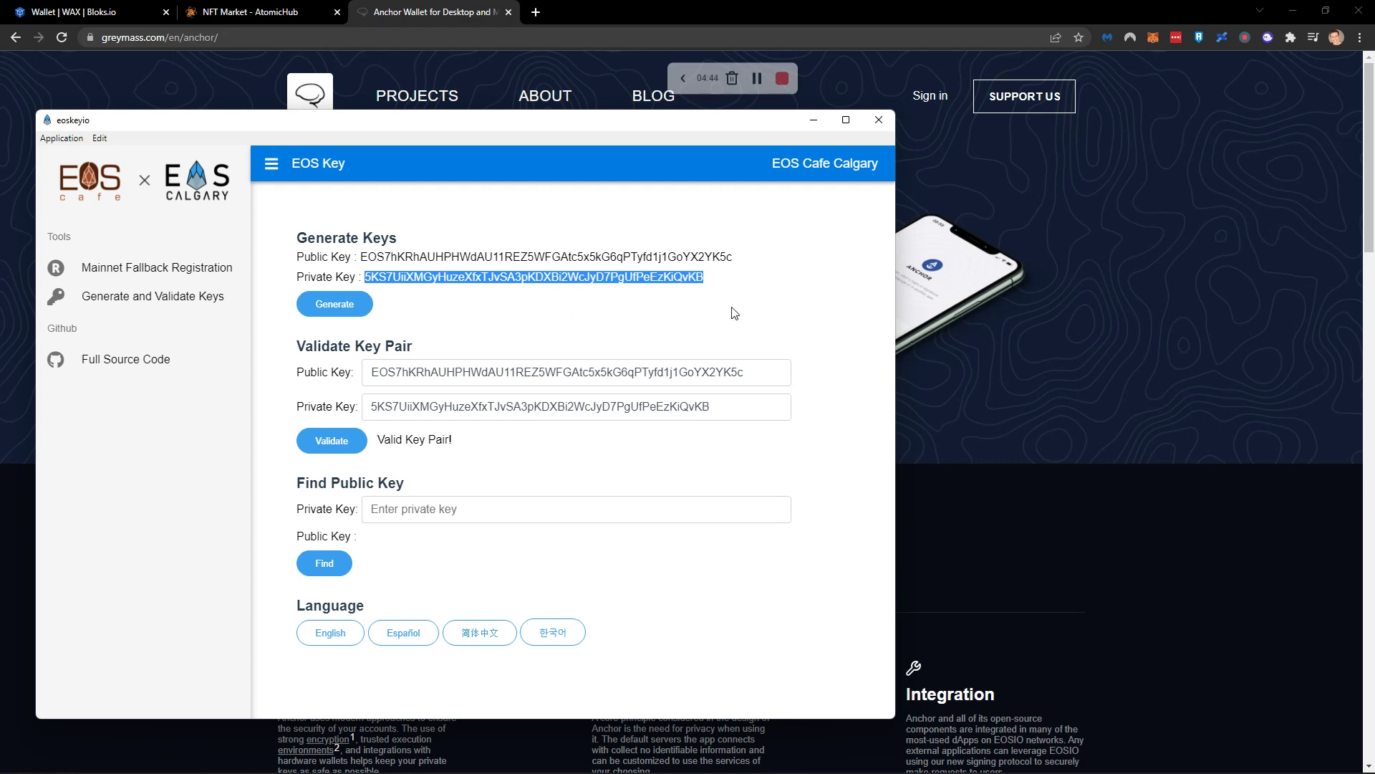
pyautogui.click(875, 123)
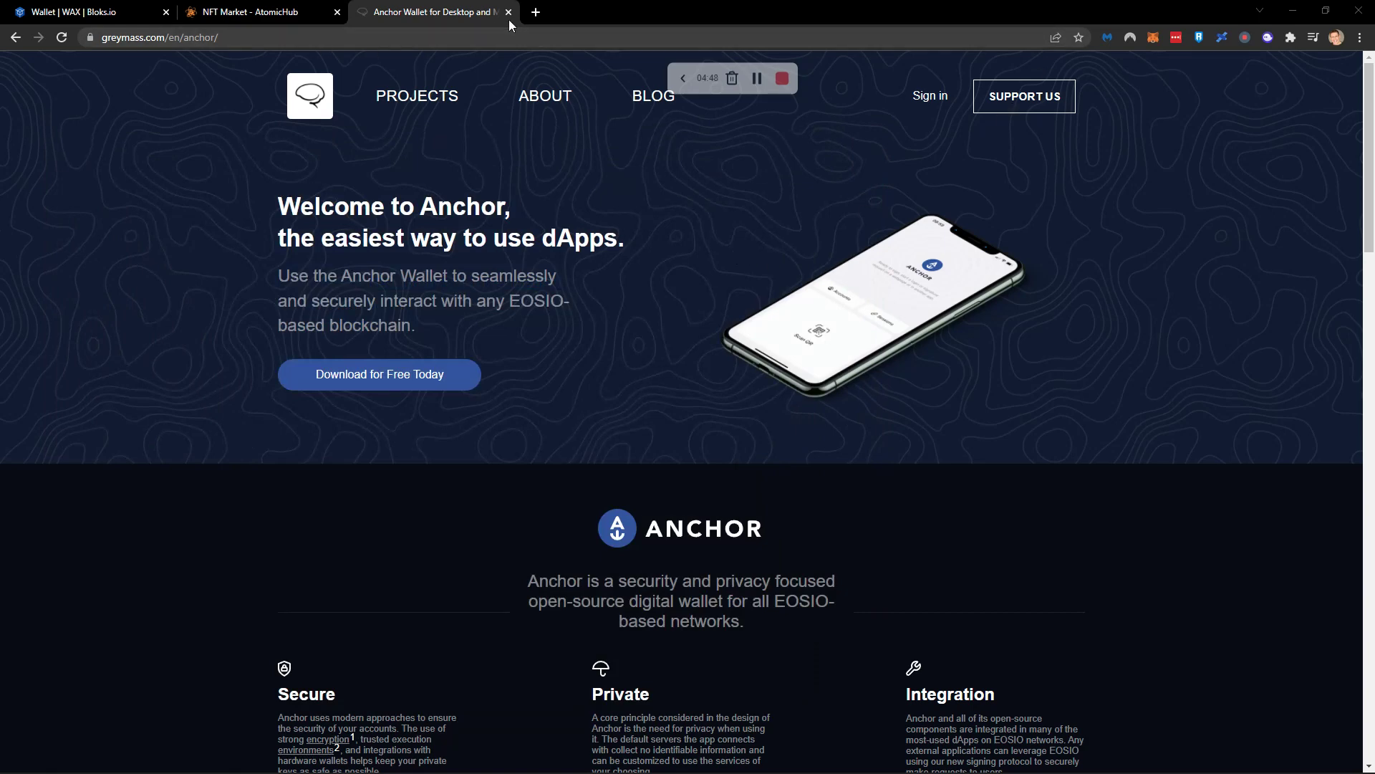
# Step: Close the Anchor web page and log in to AtomicHub with Anchor as noobsonmars2@owner
pyautogui.click(508, 12)
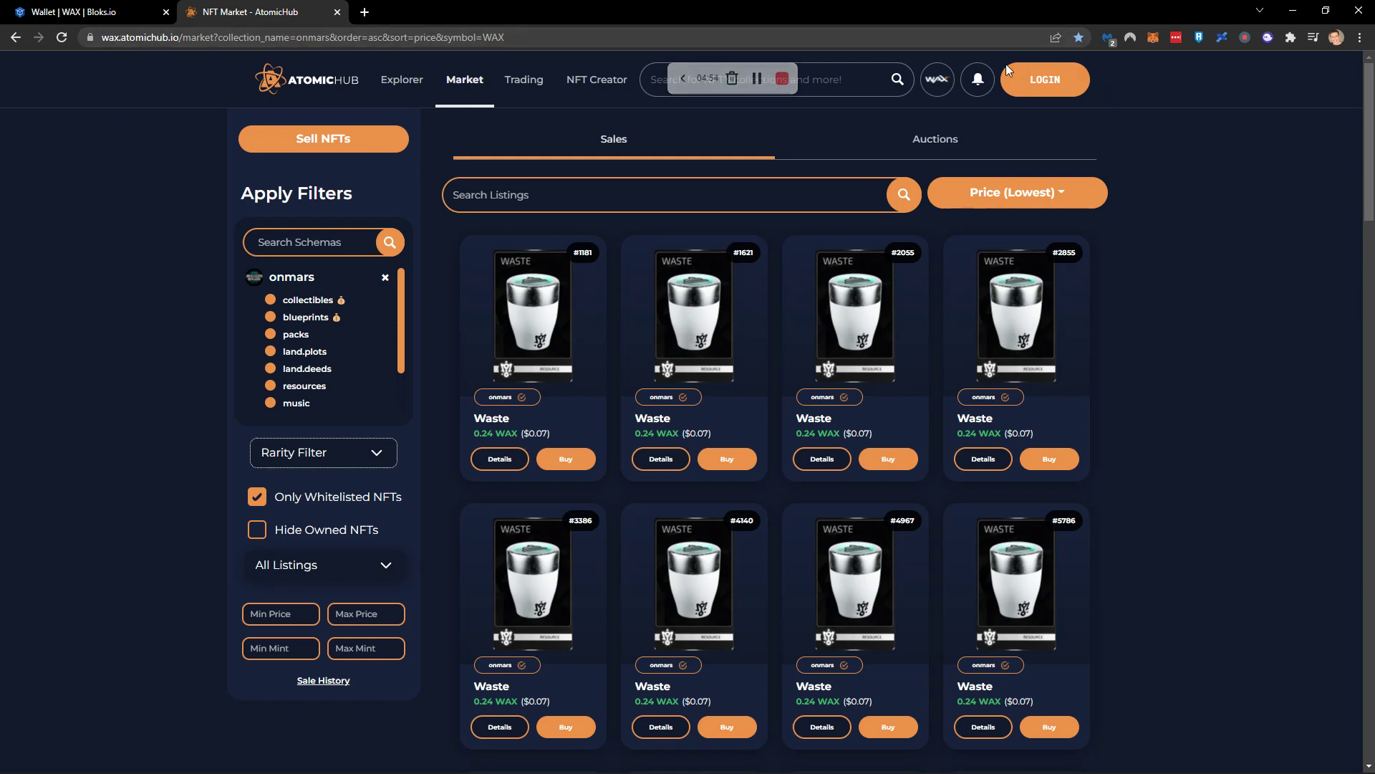
pyautogui.click(1043, 82)
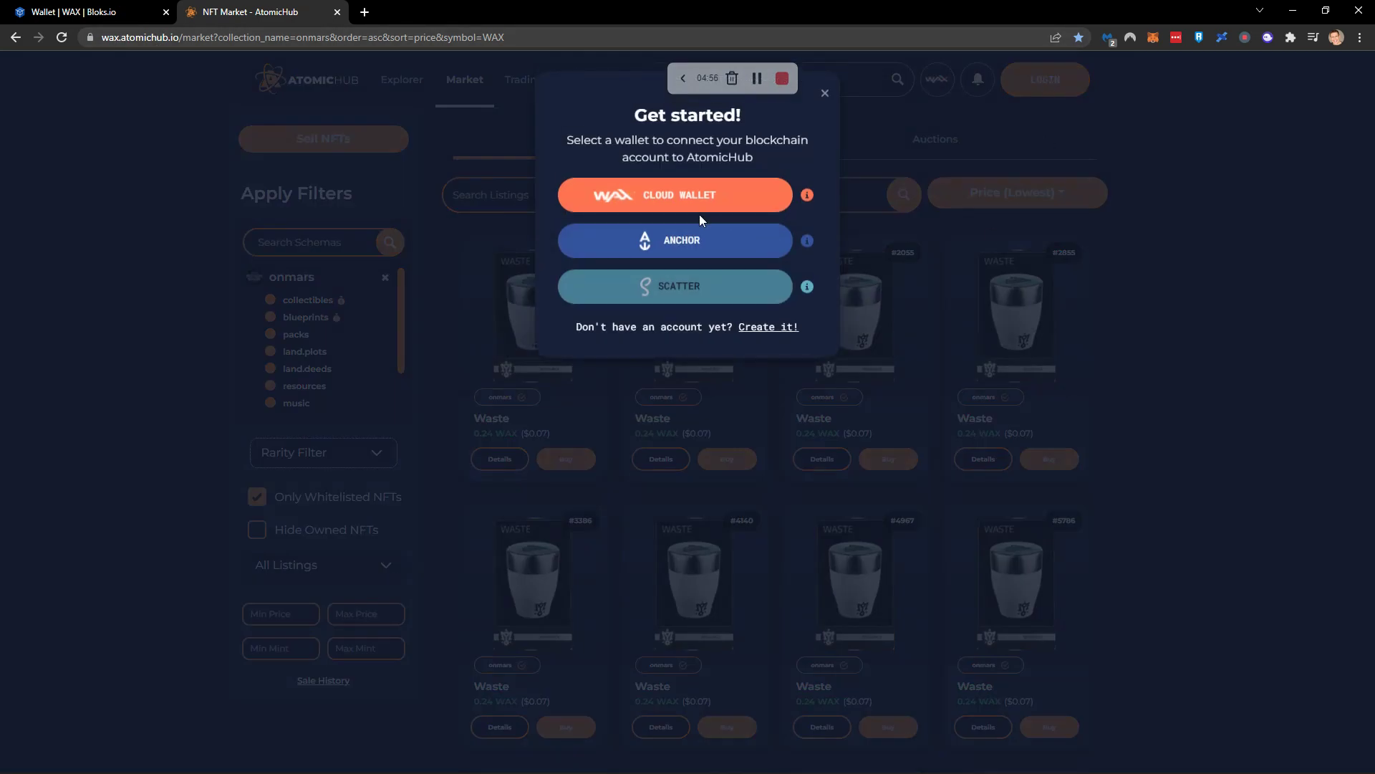
pyautogui.click(728, 241)
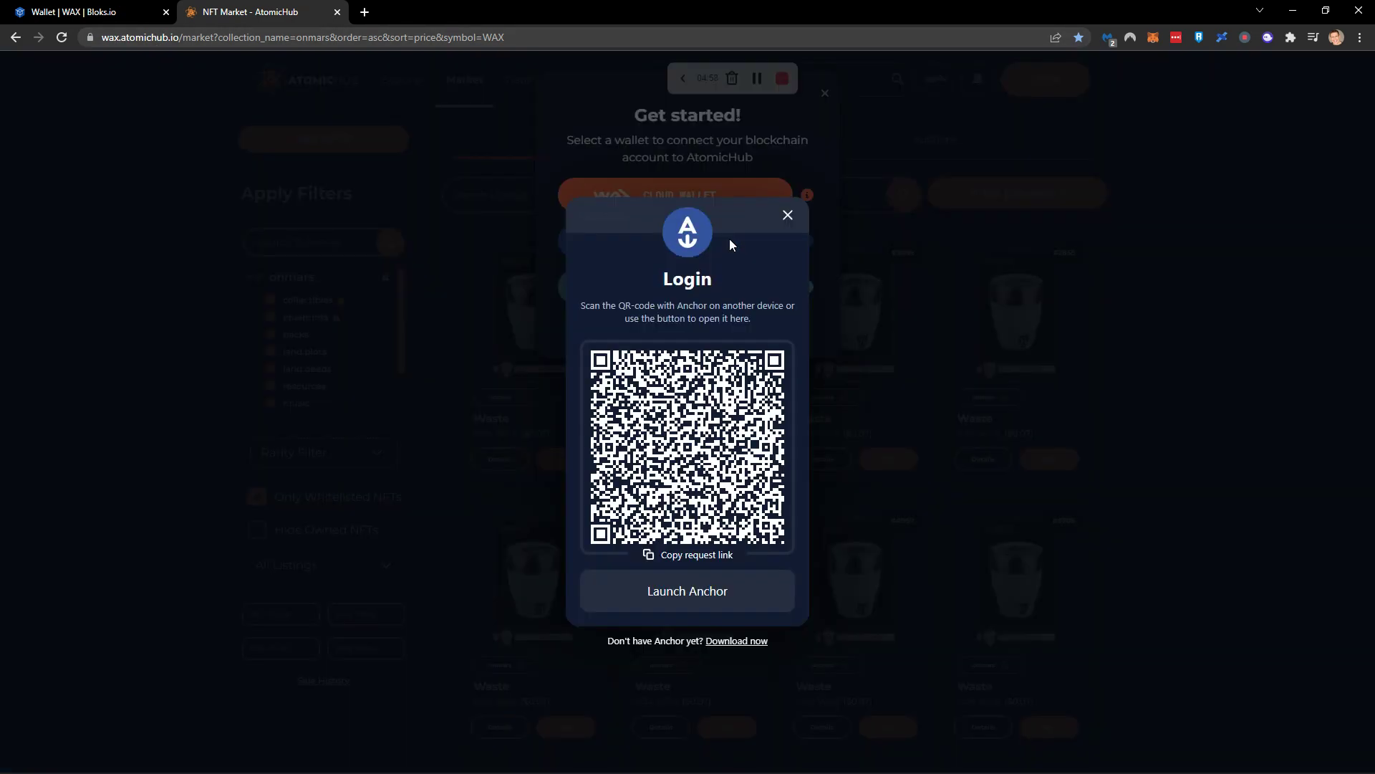
pyautogui.click(686, 603)
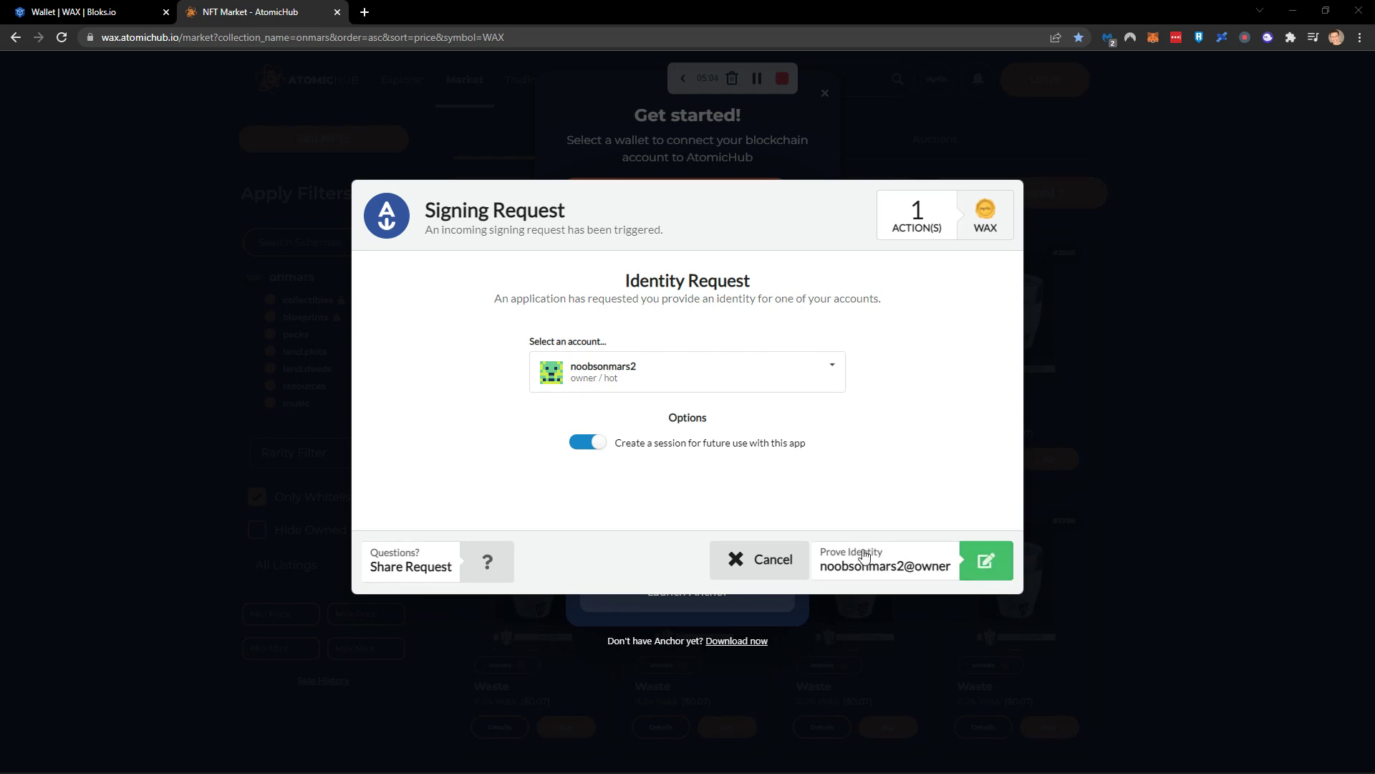
pyautogui.click(989, 564)
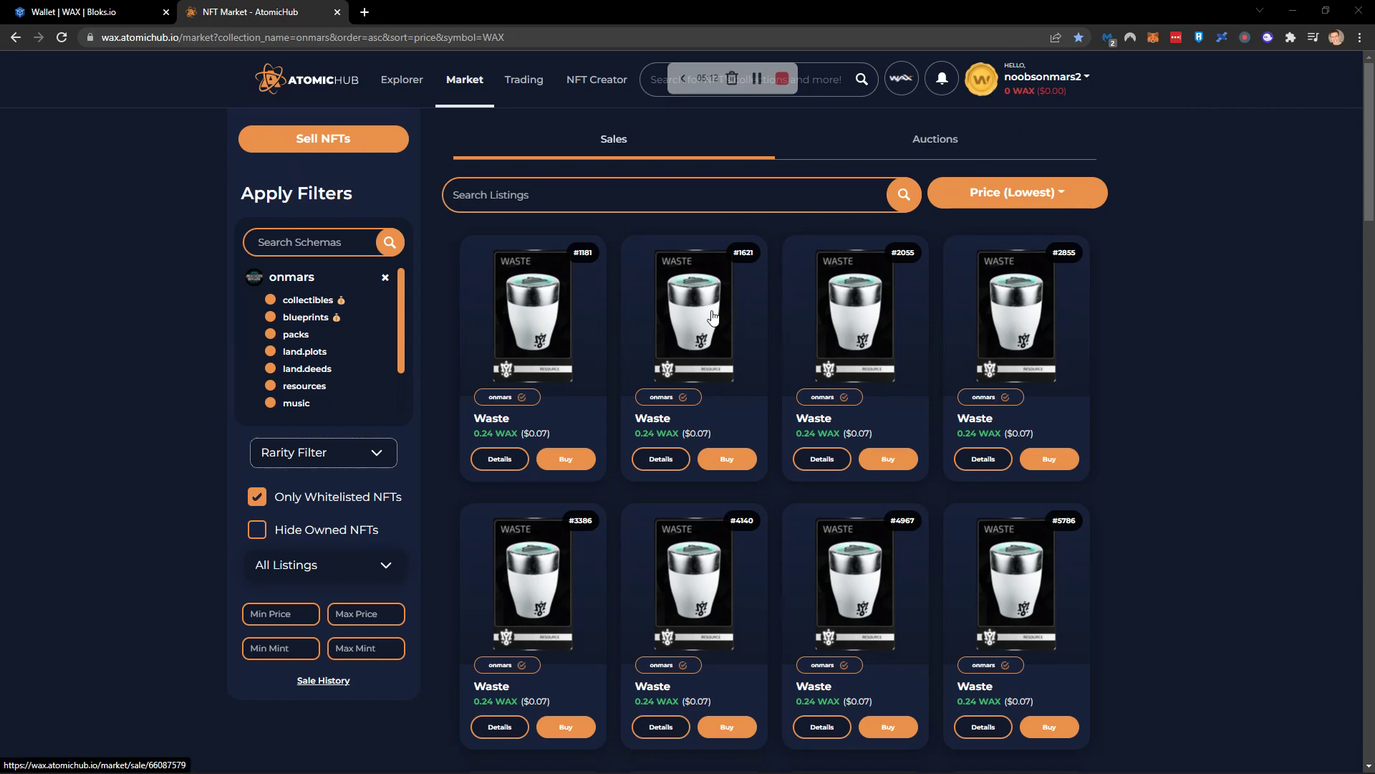
# Step: Look over the Waste NFT listings on the AtomicHub market
pyautogui.moveTo(713, 315)
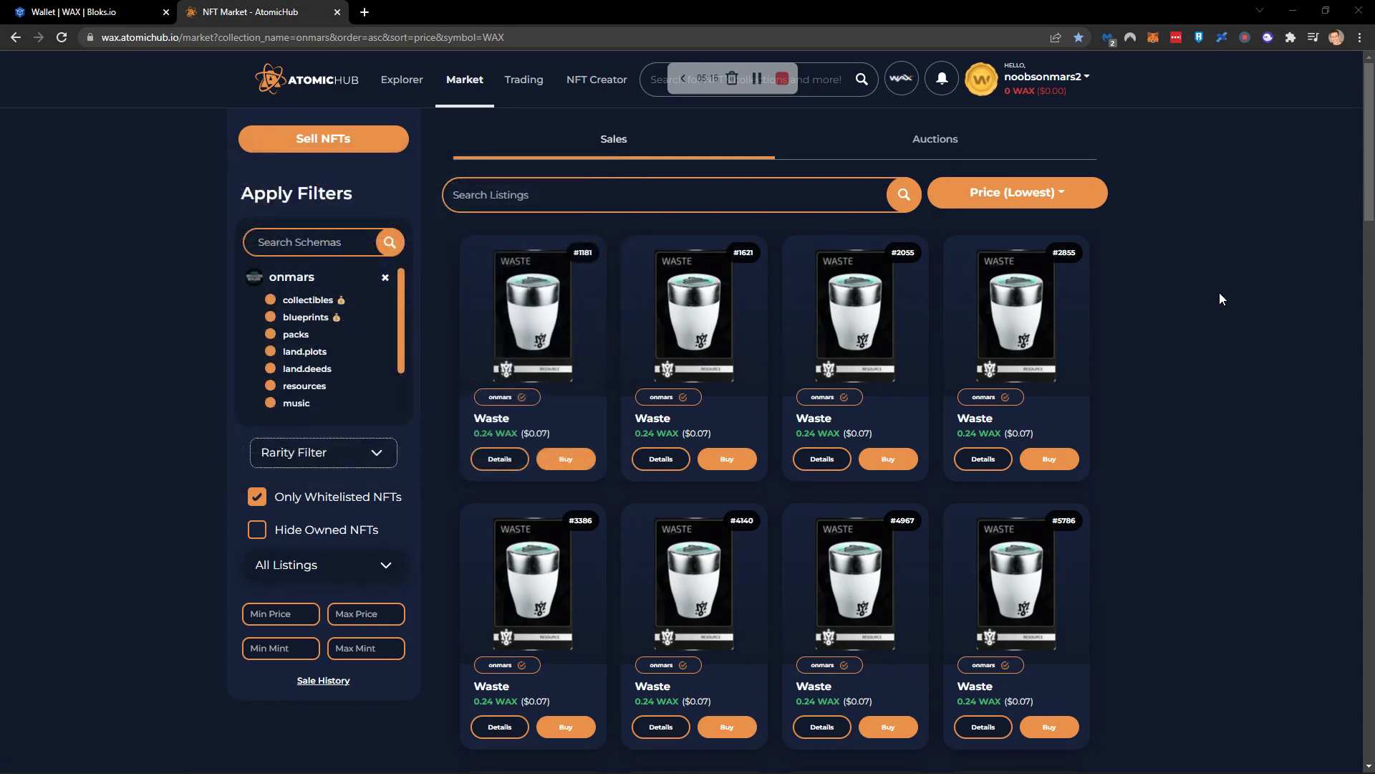
pyautogui.moveTo(910, 375)
pyautogui.click(126, 12)
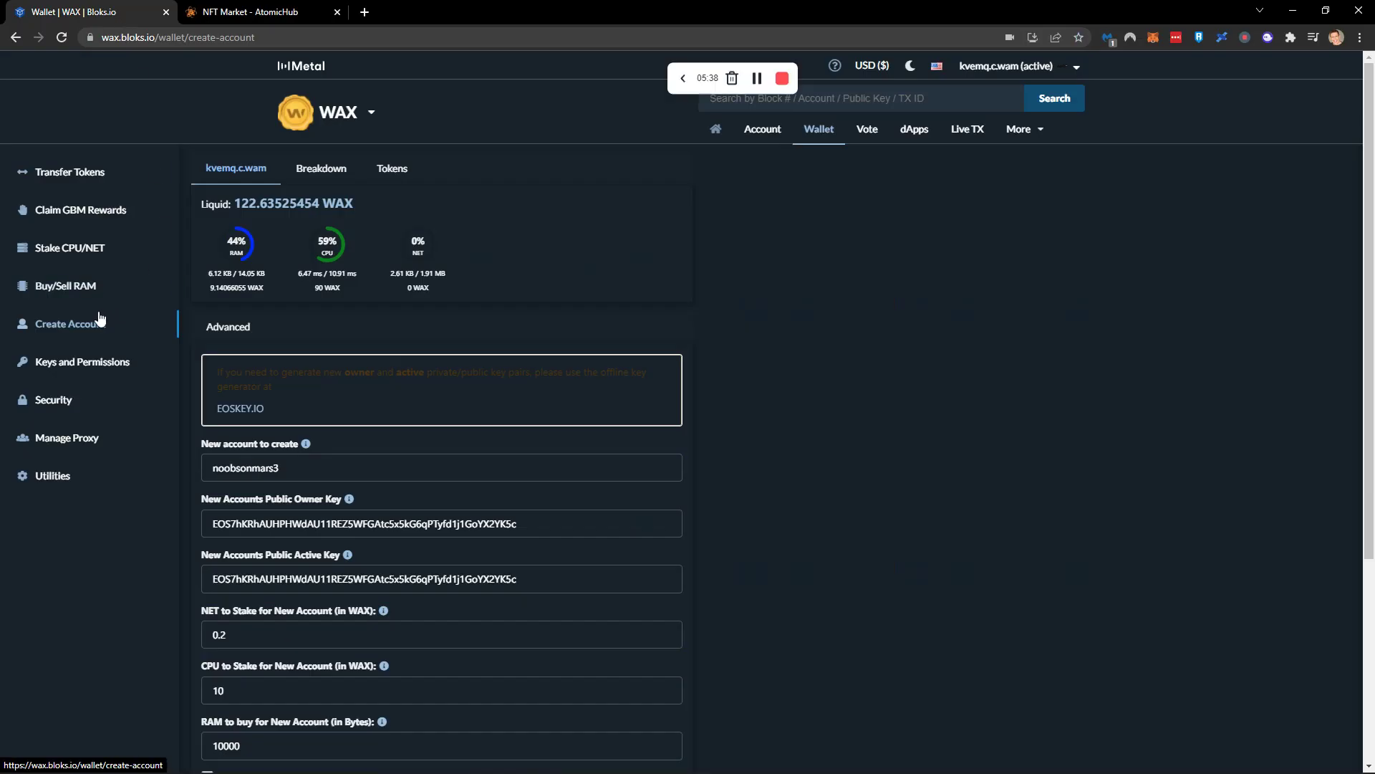